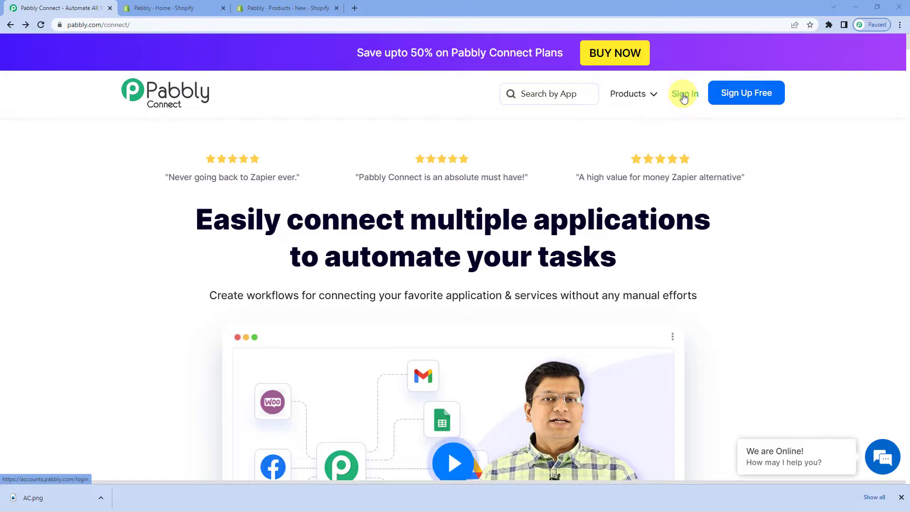
# Step: Sign in, open Pabbly Connect, and create a workflow named 'Shopify To Google Sheets'
pyautogui.click(684, 95)
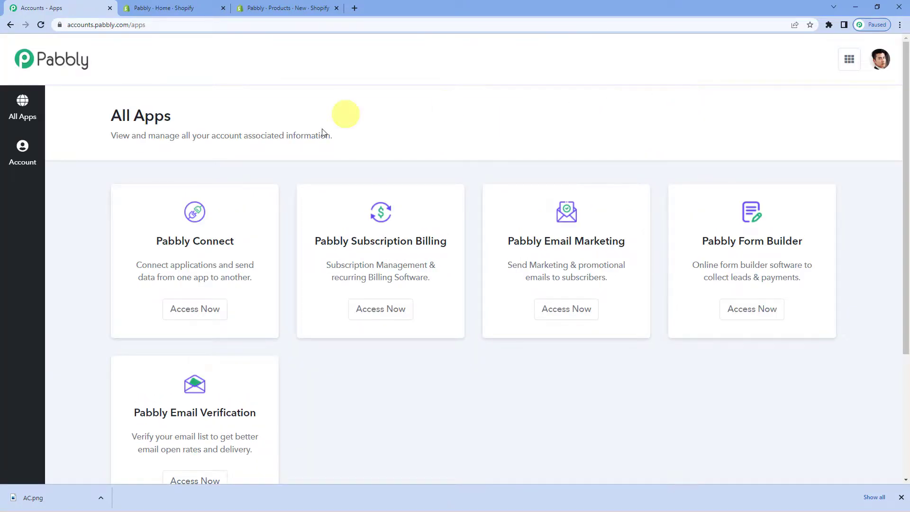
pyautogui.click(201, 311)
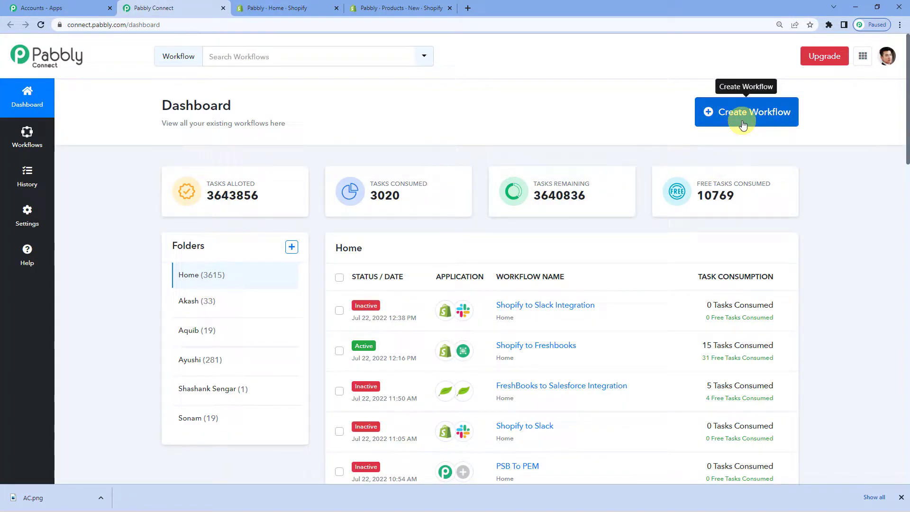
pyautogui.click(742, 125)
pyautogui.click(461, 269)
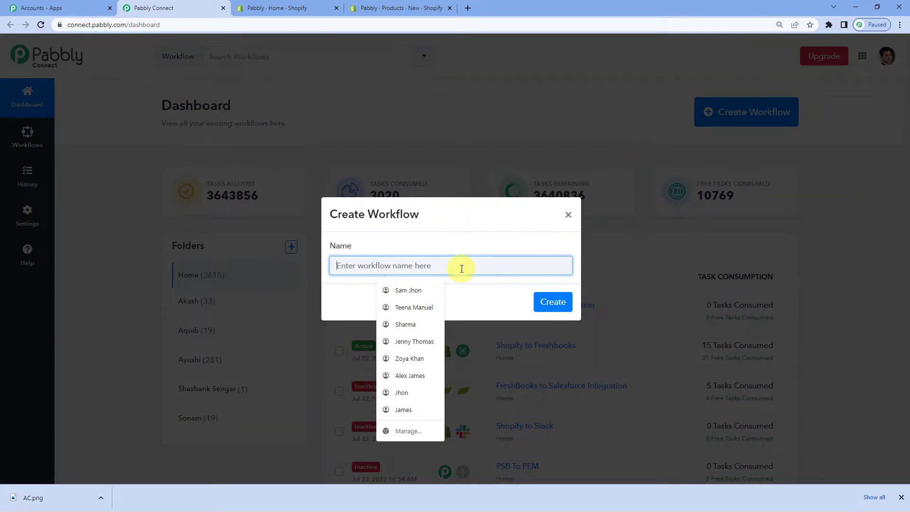
pyautogui.write('S')
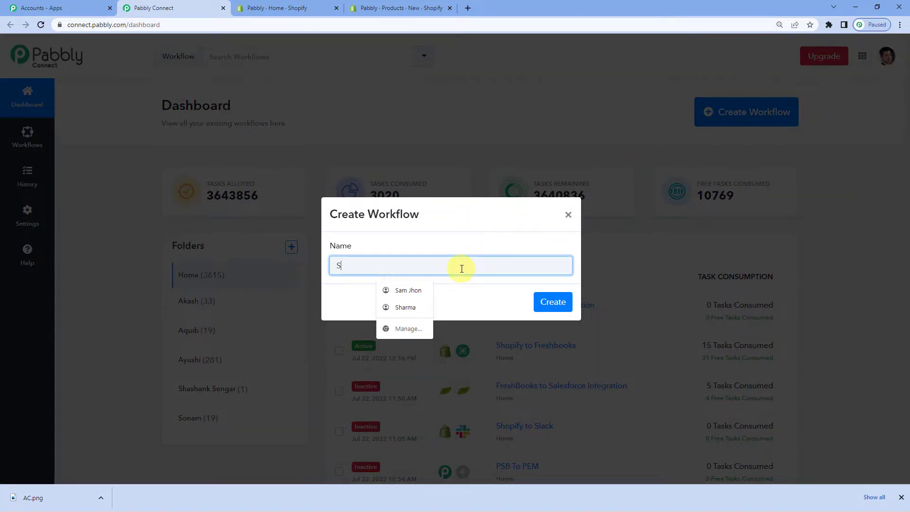
pyautogui.write('hopify To Google Sheets')
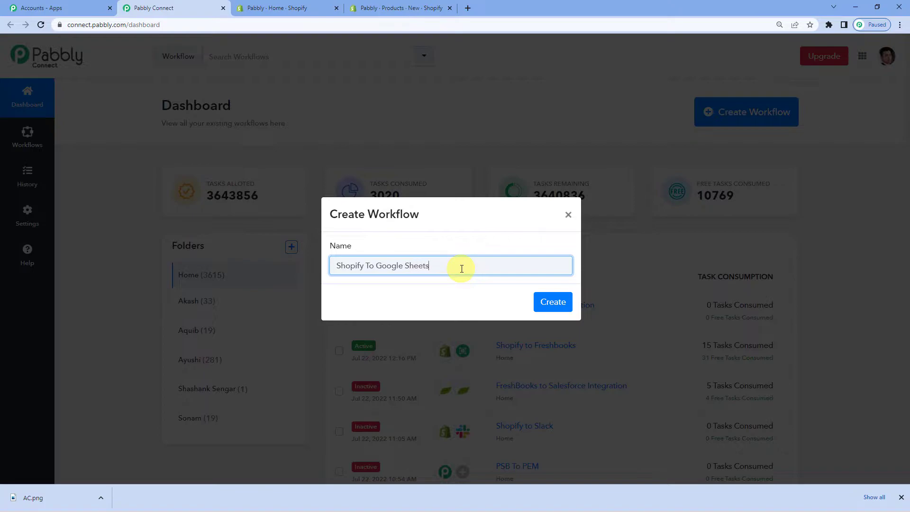
pyautogui.click(550, 302)
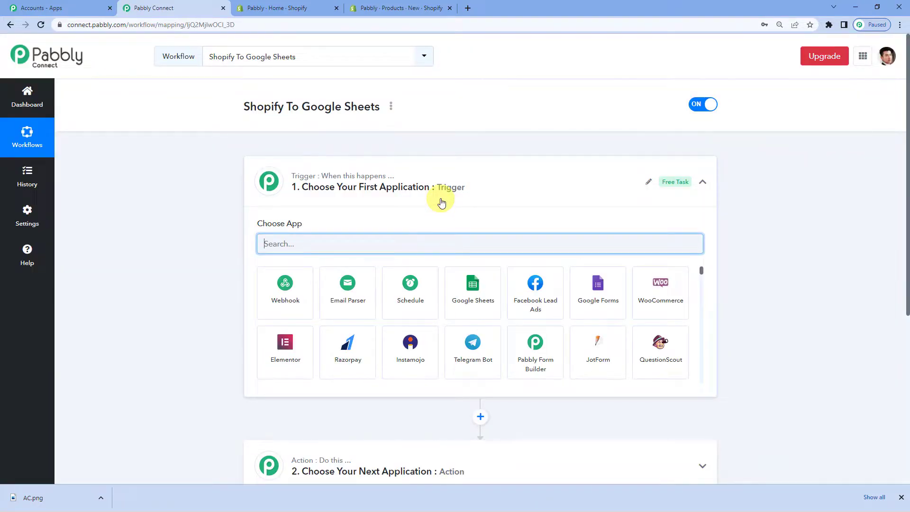
# Step: Set the trigger app to Shopify with the Product Updated trigger event
pyautogui.click(441, 203)
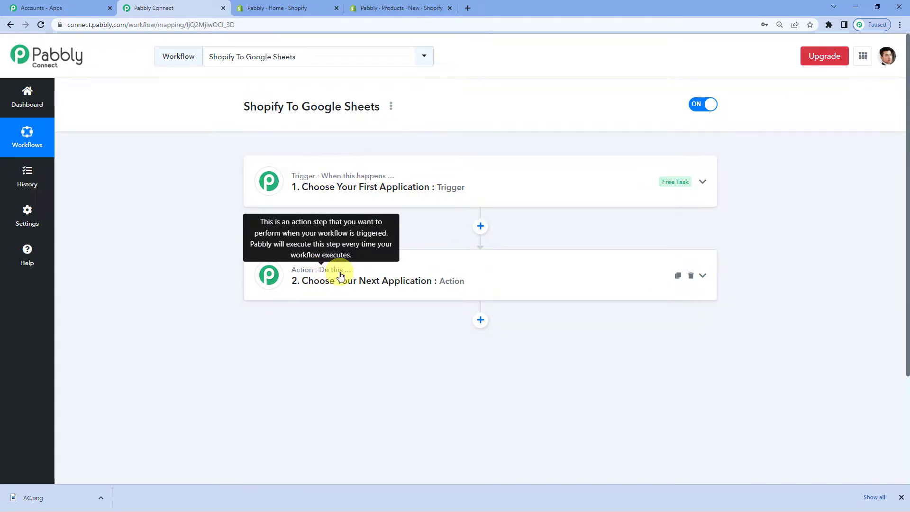
pyautogui.click(341, 199)
pyautogui.click(309, 244)
pyautogui.write('shopi')
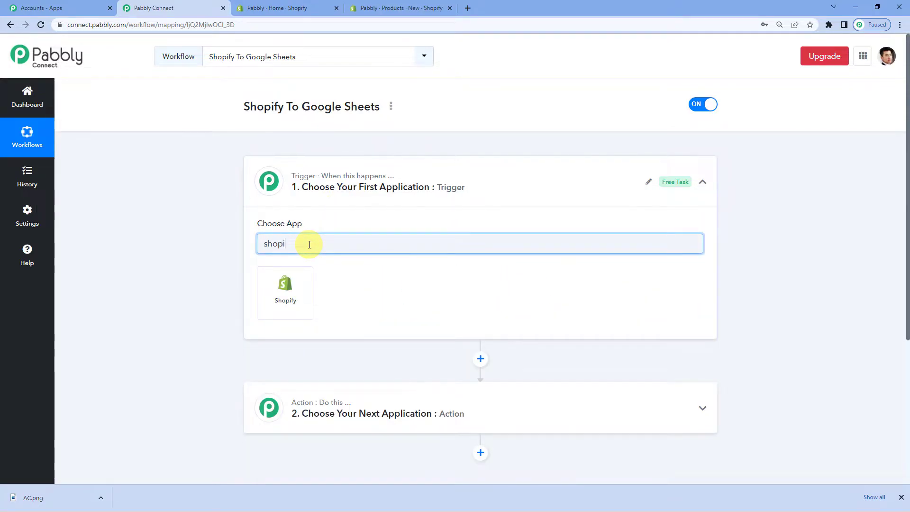
pyautogui.click(299, 279)
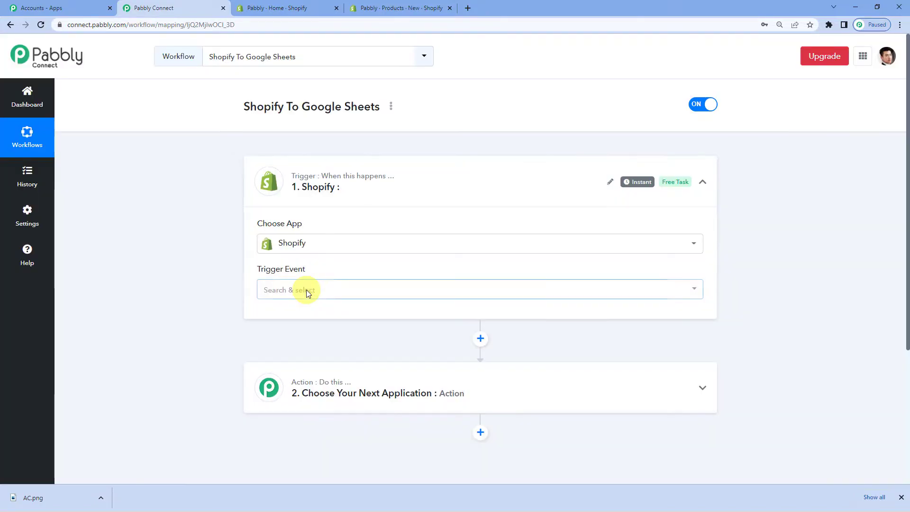
pyautogui.click(307, 290)
pyautogui.scroll(-4, 332, 252)
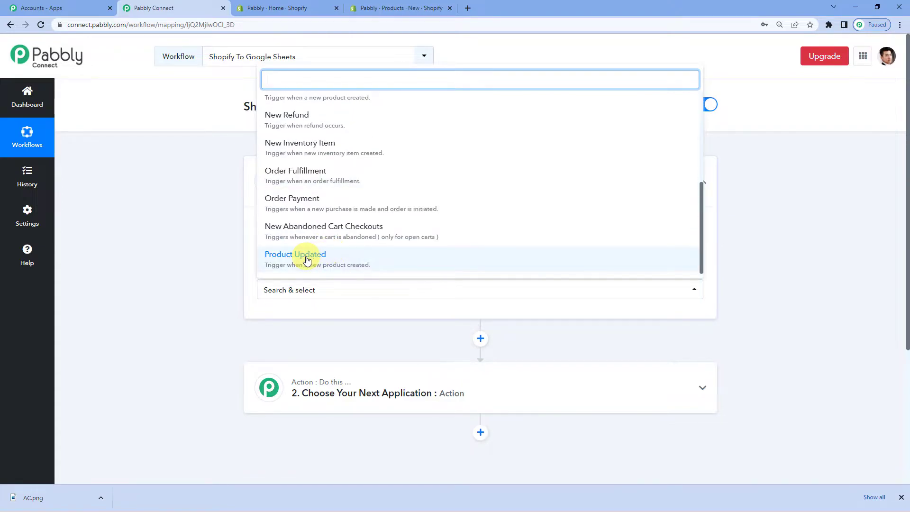
pyautogui.click(307, 261)
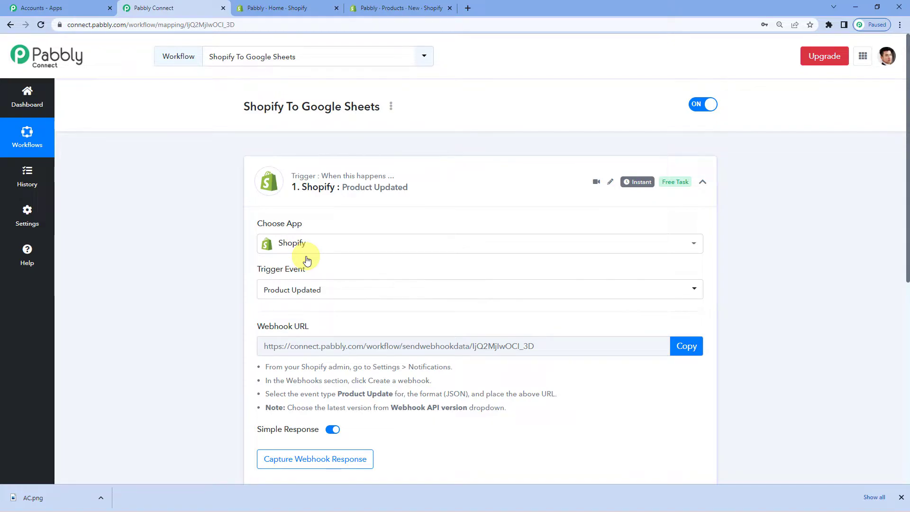
# Step: Copy the Product Updated trigger's webhook URL and go to the Shopify admin
pyautogui.scroll(-1, 327, 273)
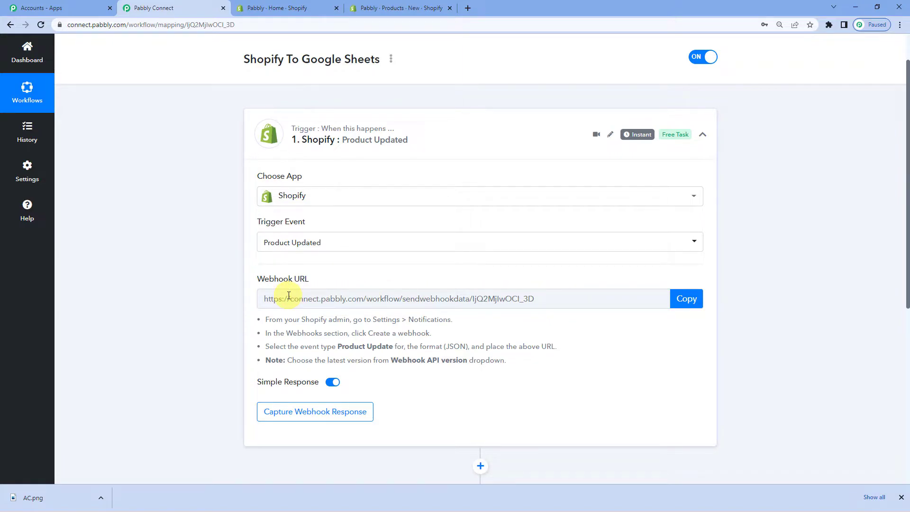
pyautogui.click(687, 308)
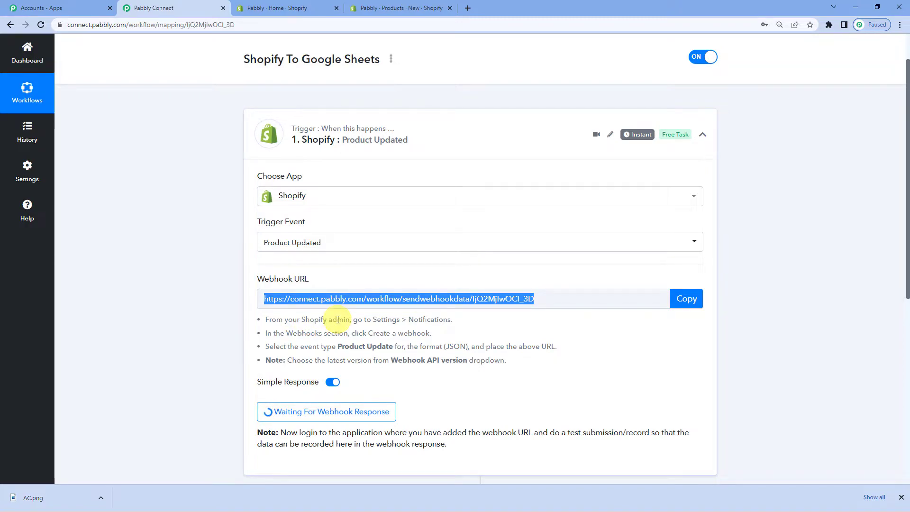
pyautogui.click(286, 5)
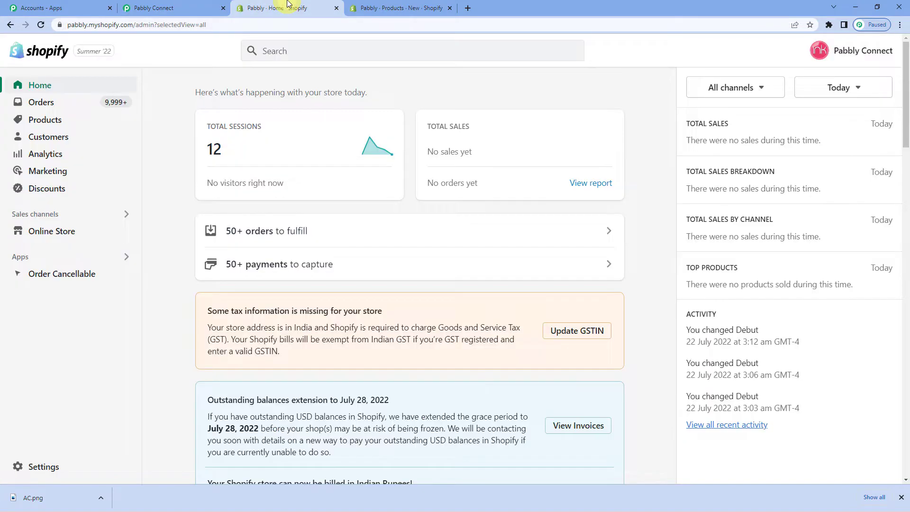
# Step: Go to Shopify Settings > Notifications and scroll down to the webhooks section
pyautogui.click(51, 468)
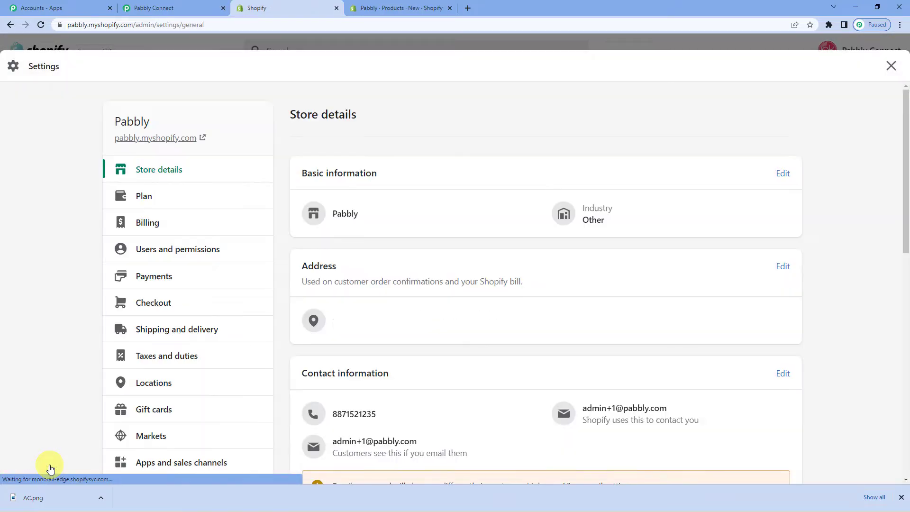
pyautogui.scroll(-3, 142, 239)
pyautogui.scroll(-2, 156, 243)
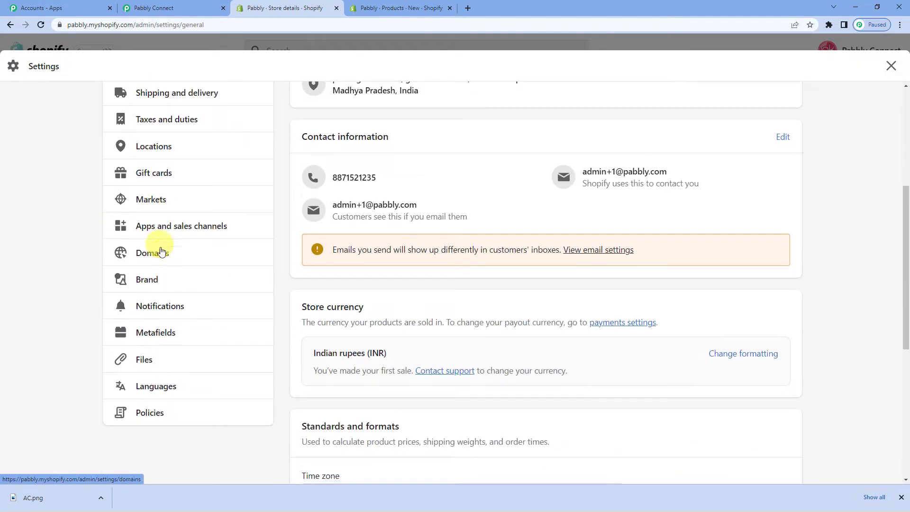
pyautogui.click(162, 308)
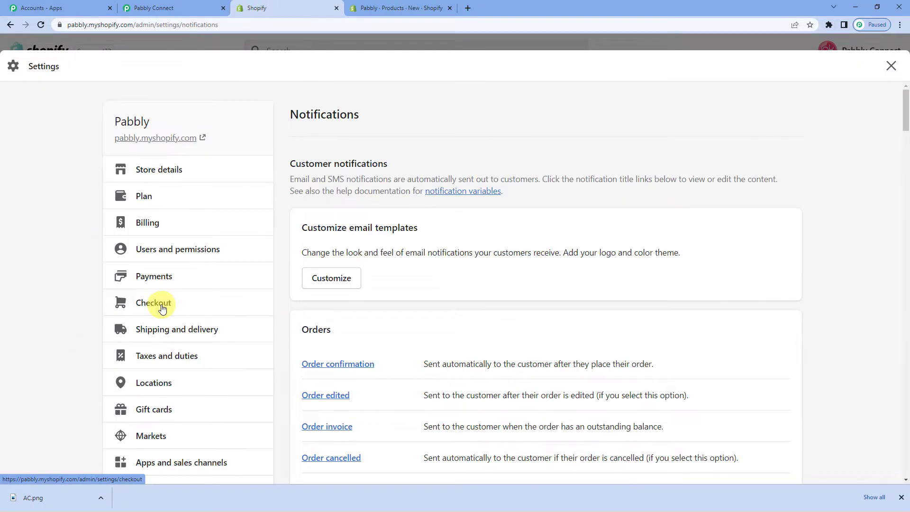
pyautogui.scroll(-20, 486, 303)
pyautogui.scroll(-20, 485, 303)
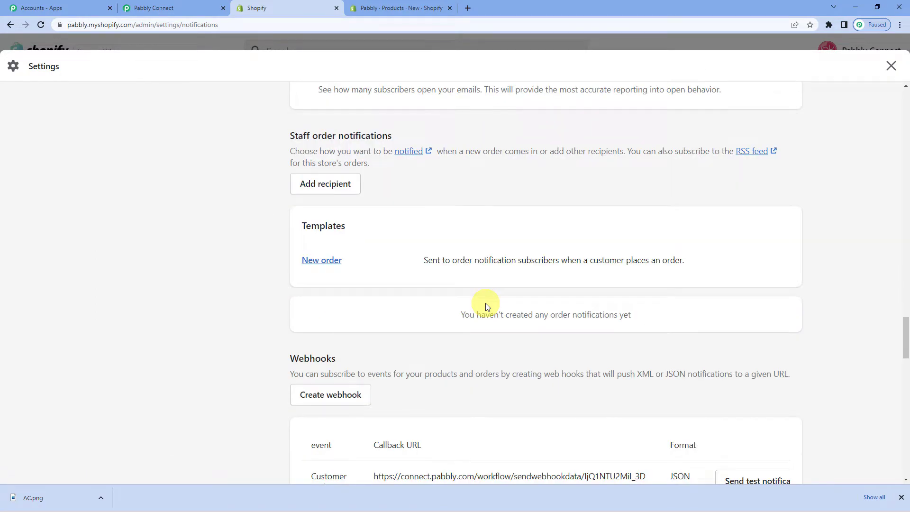
pyautogui.scroll(-2, 486, 306)
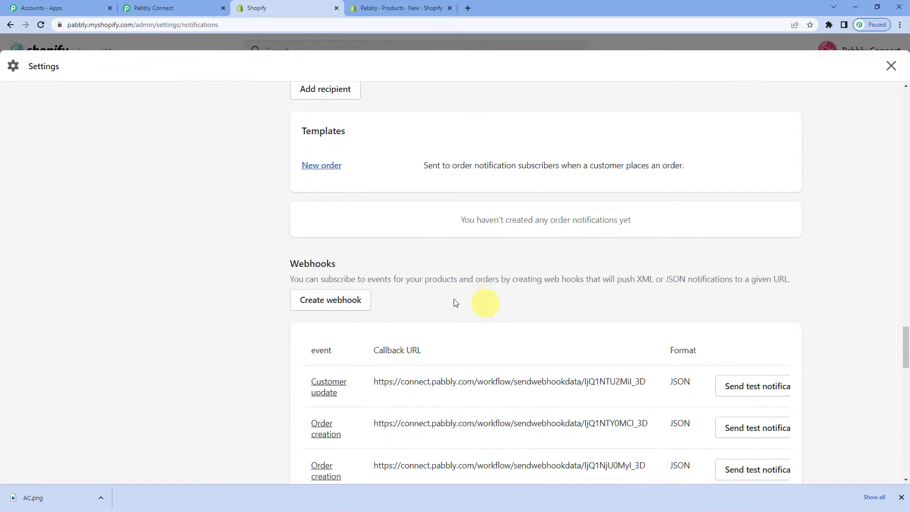
# Step: Save a Product update webhook to the pasted Pabbly URL using API version 2022-07
pyautogui.click(325, 300)
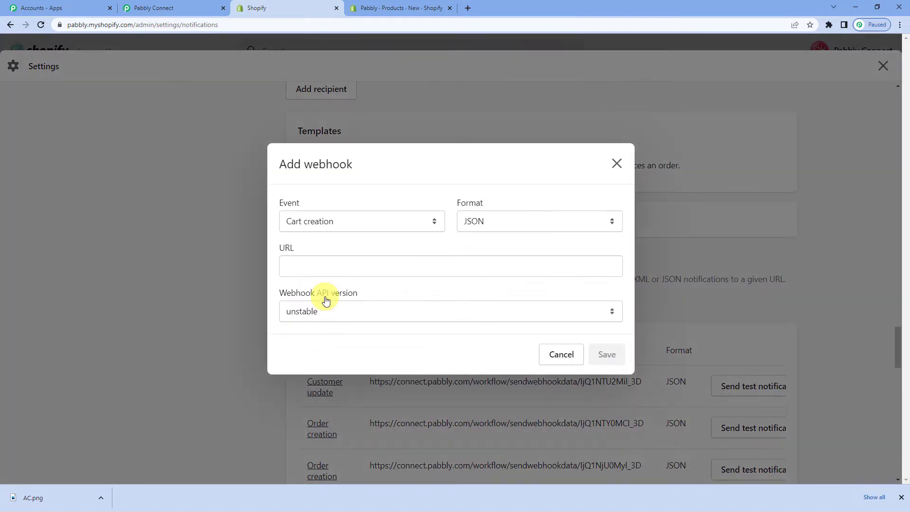
pyautogui.click(348, 222)
pyautogui.scroll(-10, 335, 339)
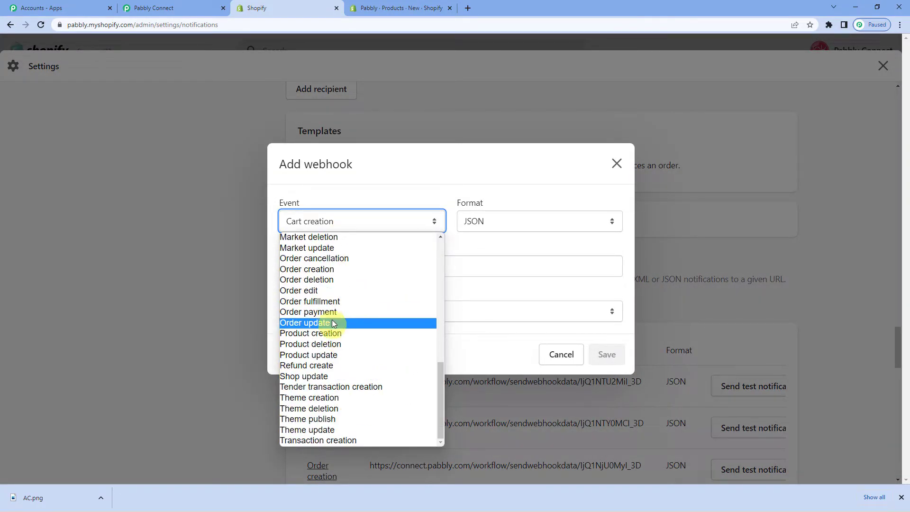
pyautogui.click(322, 355)
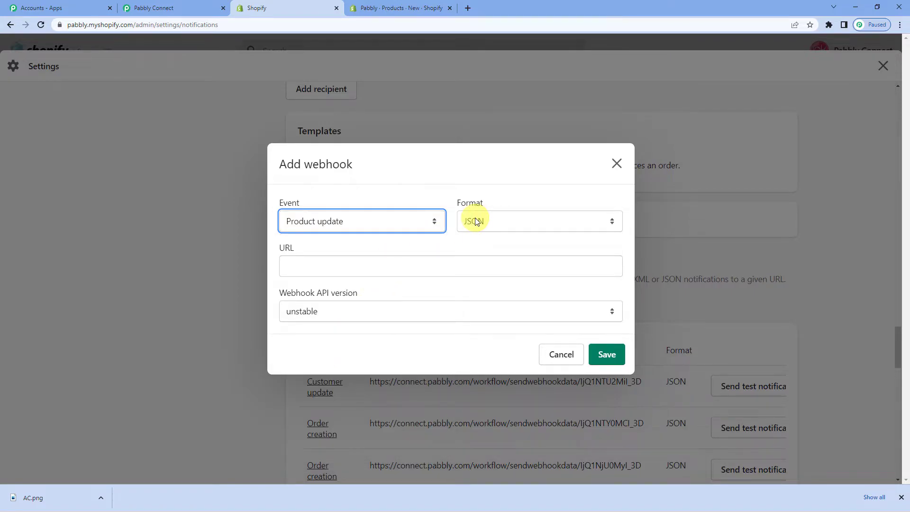
pyautogui.click(358, 267)
pyautogui.hotkey('ctrl', 'v')
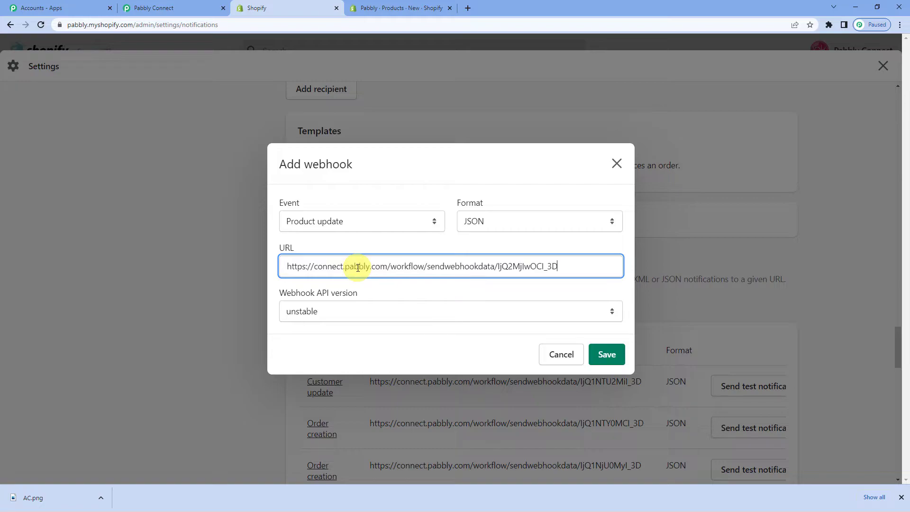
pyautogui.click(352, 312)
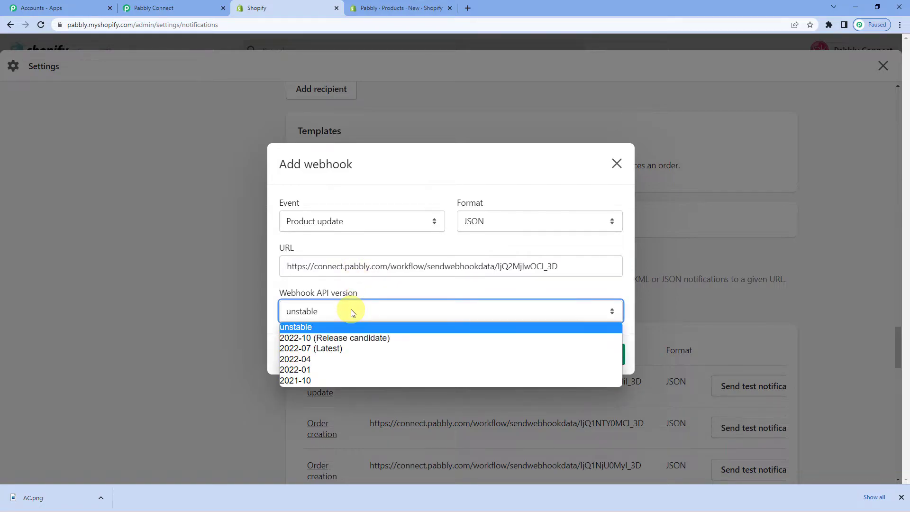
pyautogui.click(329, 348)
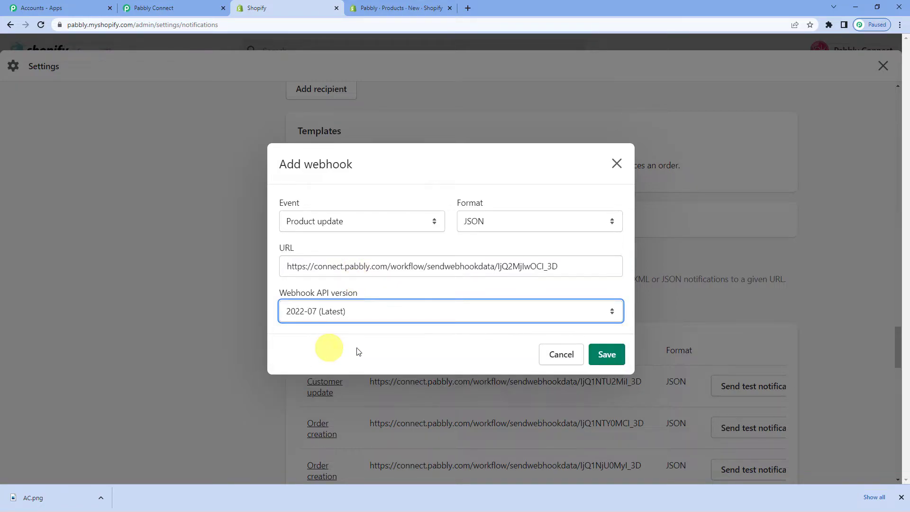
pyautogui.click(601, 358)
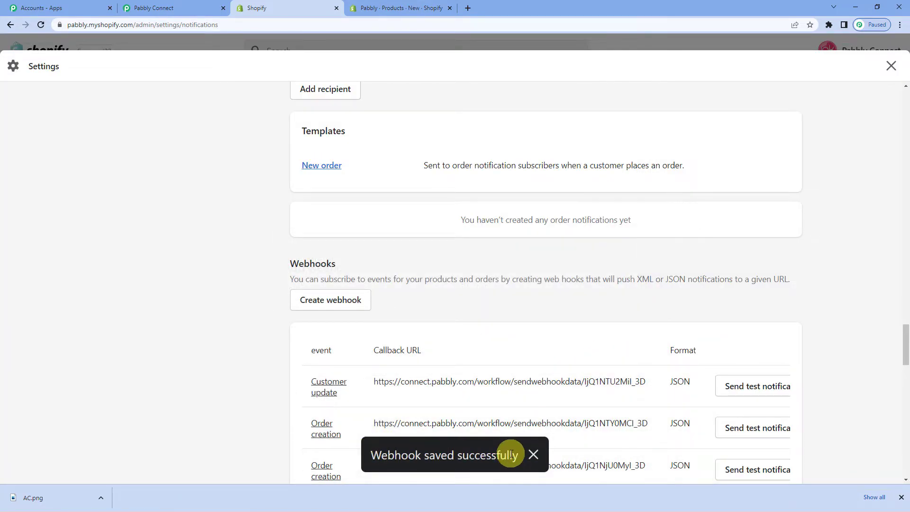
pyautogui.click(189, 5)
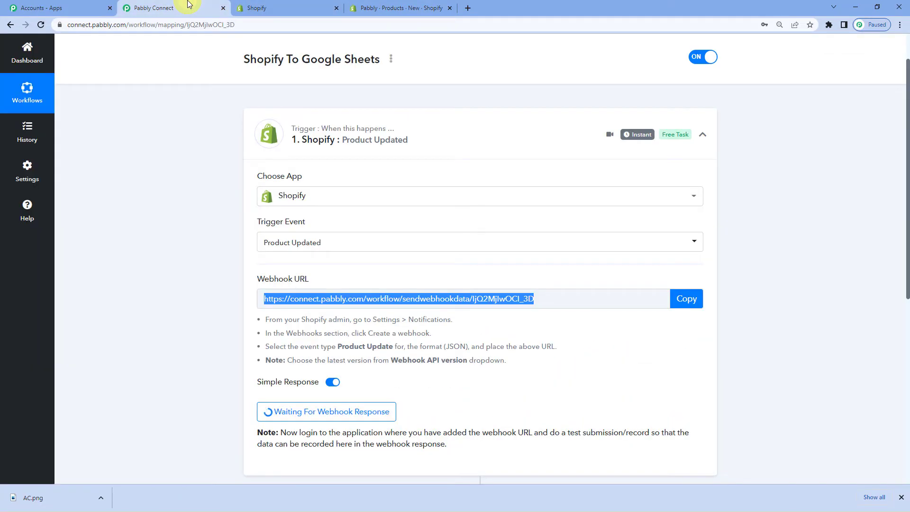
# Step: Review the Product Updated trigger still awaiting a response, then return to Shopify
pyautogui.scroll(-2, 401, 258)
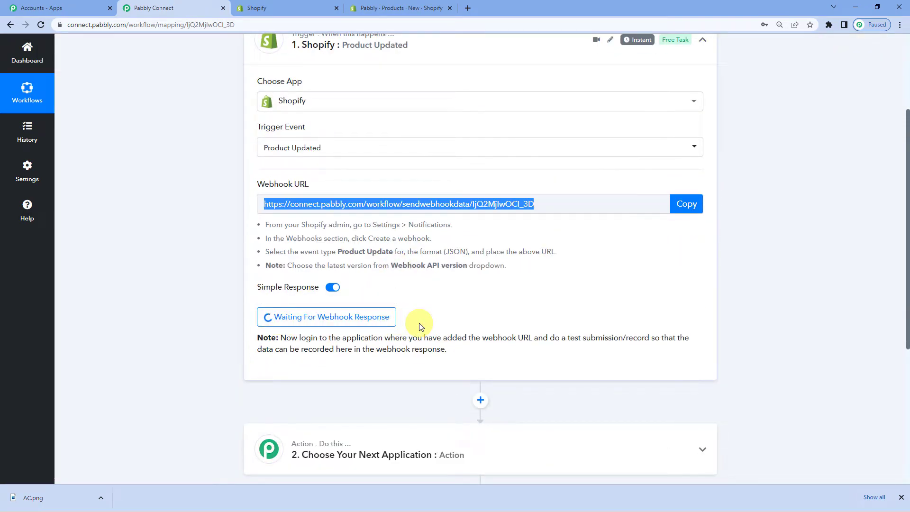
pyautogui.scroll(1, 419, 323)
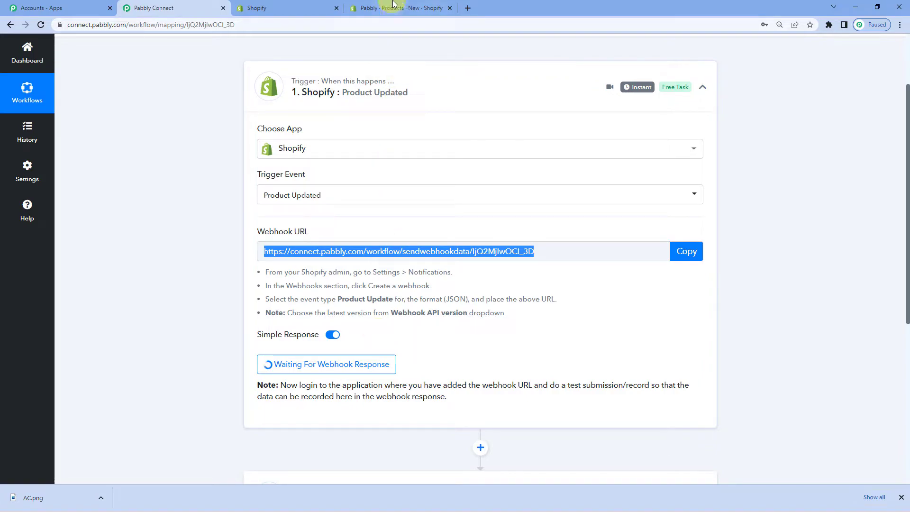
pyautogui.click(326, 4)
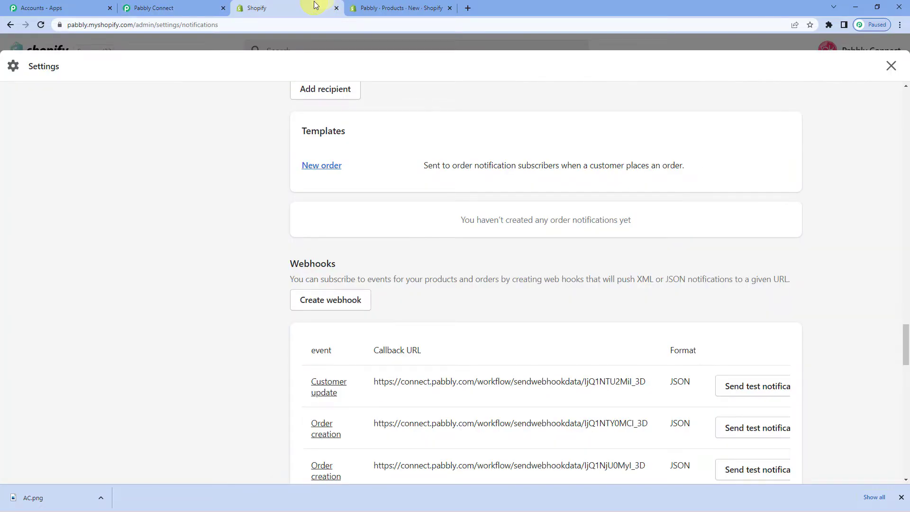
# Step: Leave Settings, go to Products, and bring up the new product form
pyautogui.click(493, 37)
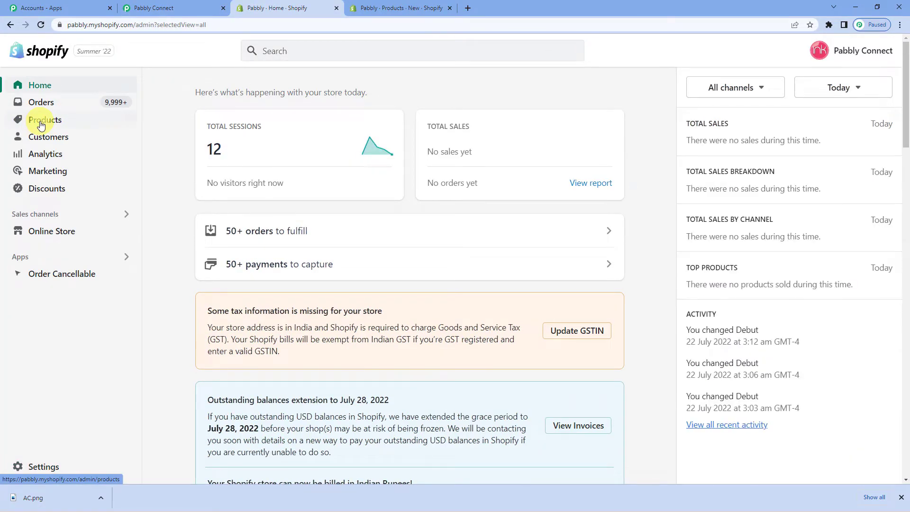
pyautogui.click(41, 124)
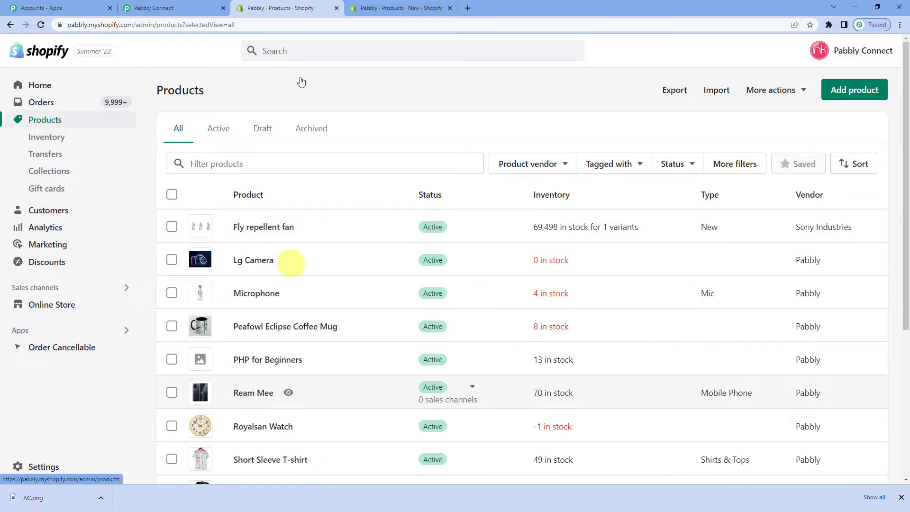
pyautogui.click(412, 4)
pyautogui.scroll(-1, 305, 293)
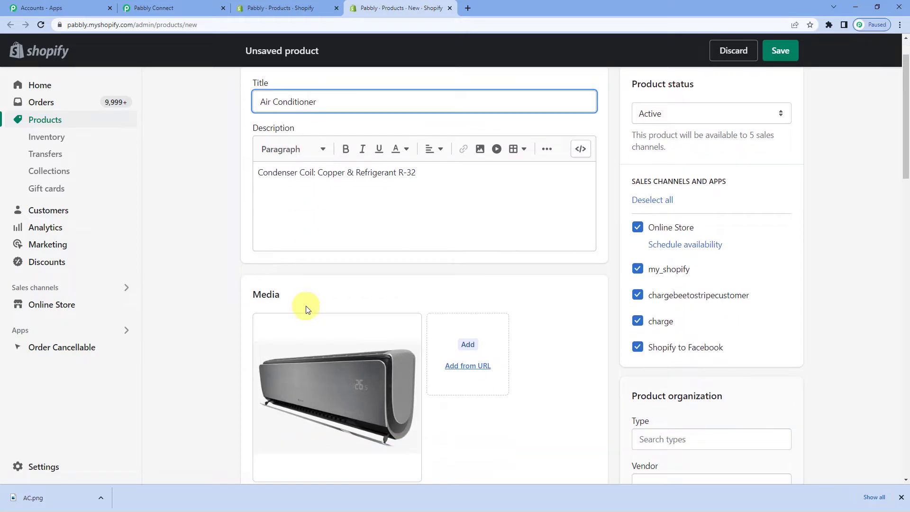
pyautogui.scroll(-2, 280, 315)
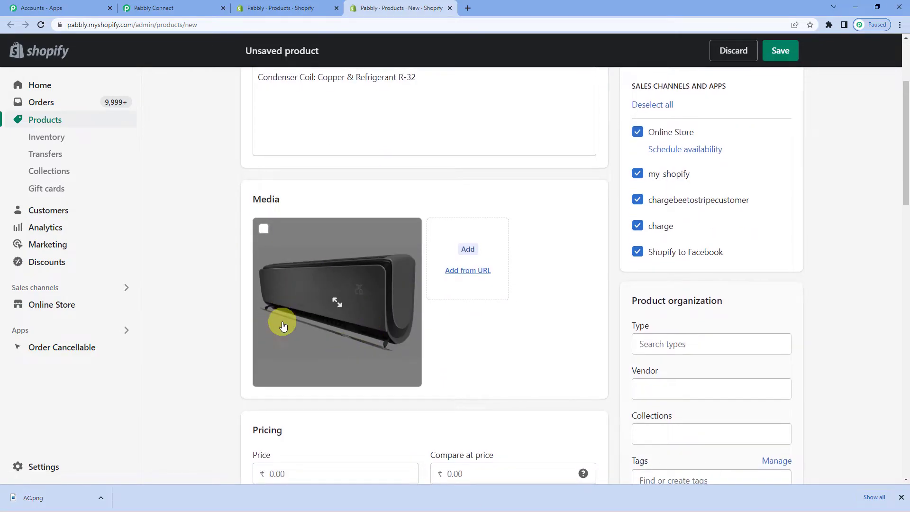
pyautogui.scroll(-2, 283, 326)
pyautogui.scroll(3, 284, 319)
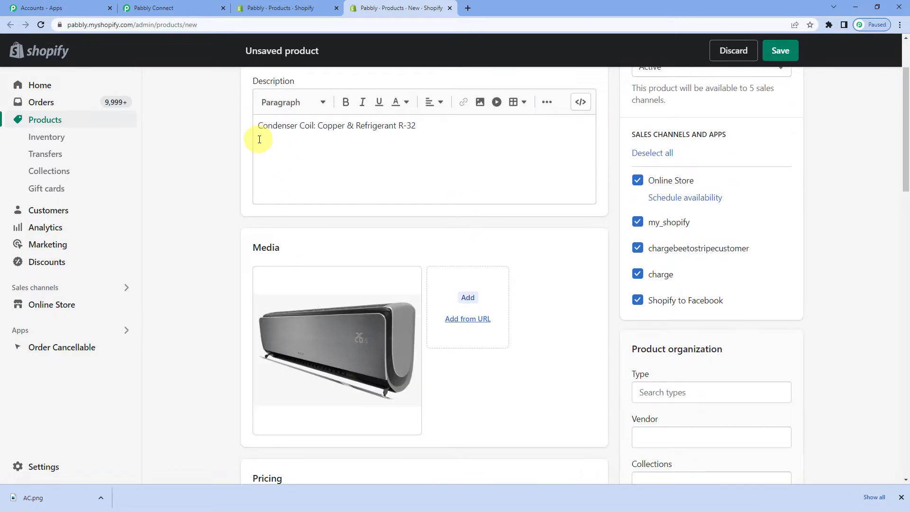
pyautogui.scroll(2, 261, 142)
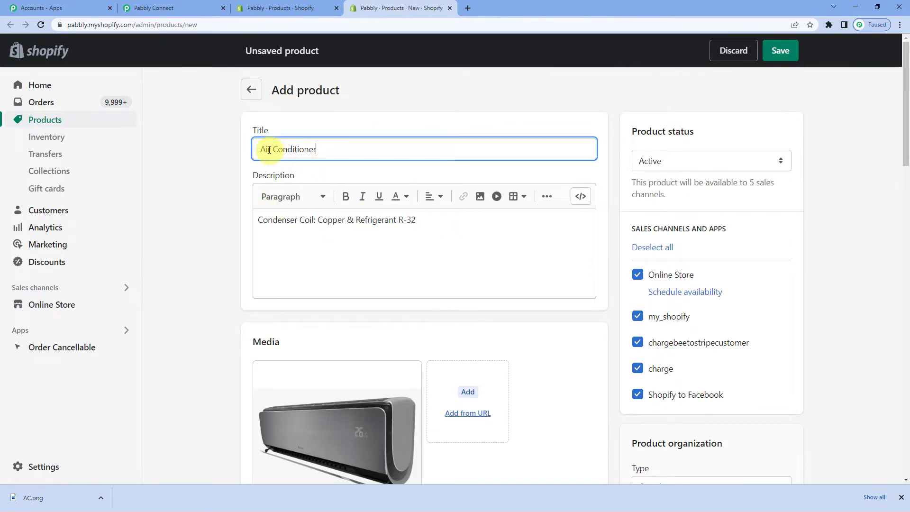
pyautogui.scroll(-8, 278, 275)
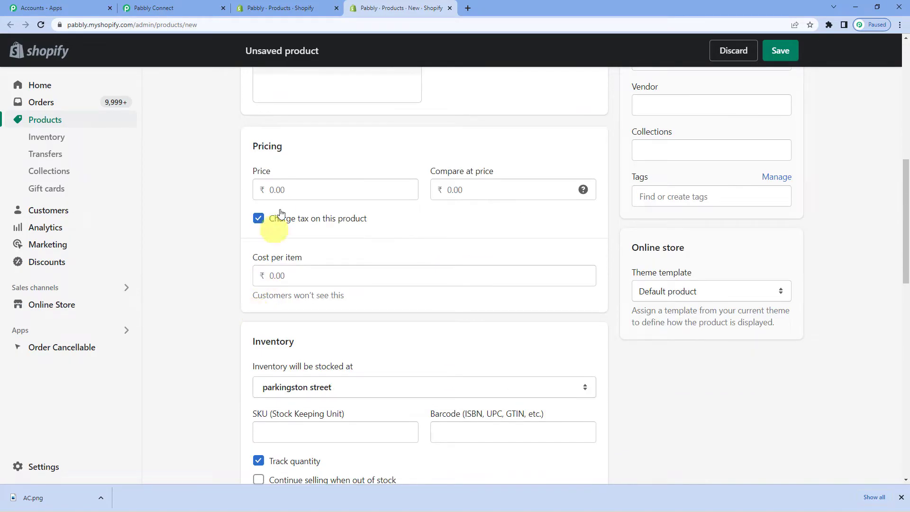
# Step: Give the Air Conditioner product price 25000 with tax charging off, and save it
pyautogui.click(287, 190)
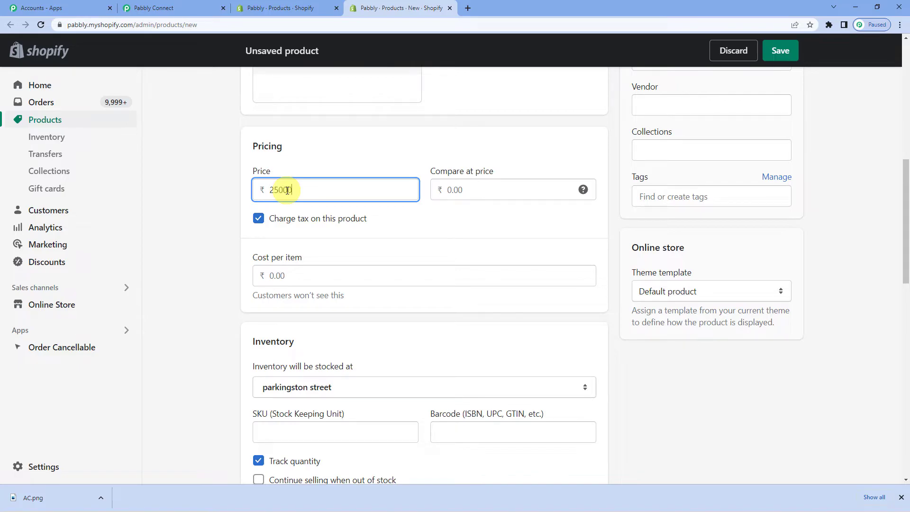
pyautogui.click(259, 219)
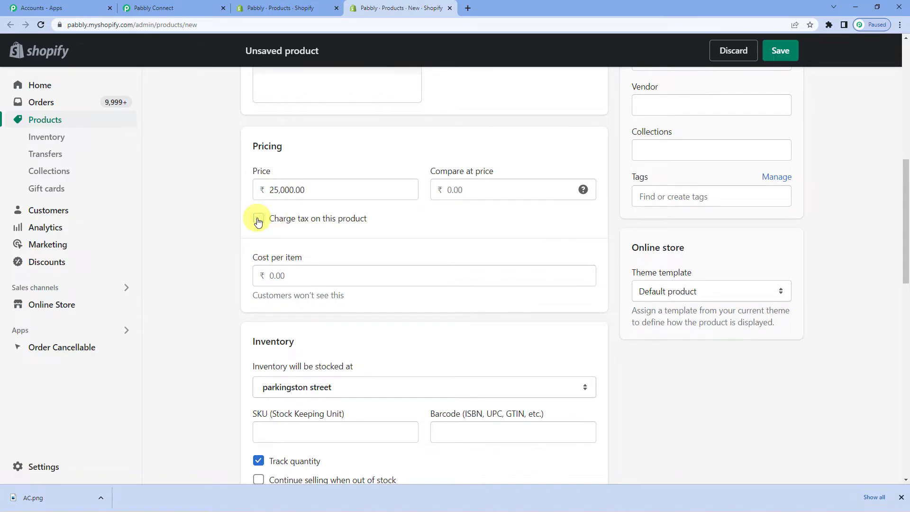
pyautogui.scroll(-6, 228, 245)
pyautogui.scroll(-9, 228, 244)
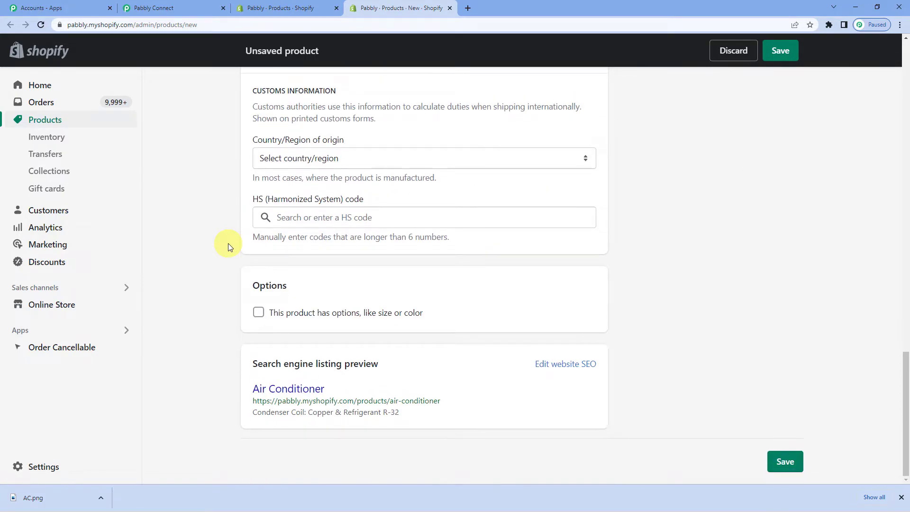
pyautogui.click(798, 466)
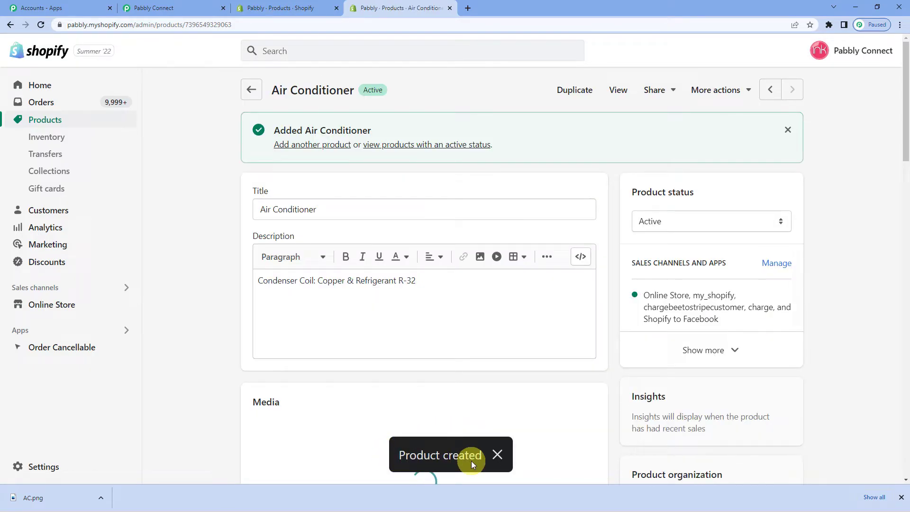
# Step: Check the trigger's captured Air Conditioner response with price 25000.00, then expand the action step
pyautogui.click(177, 6)
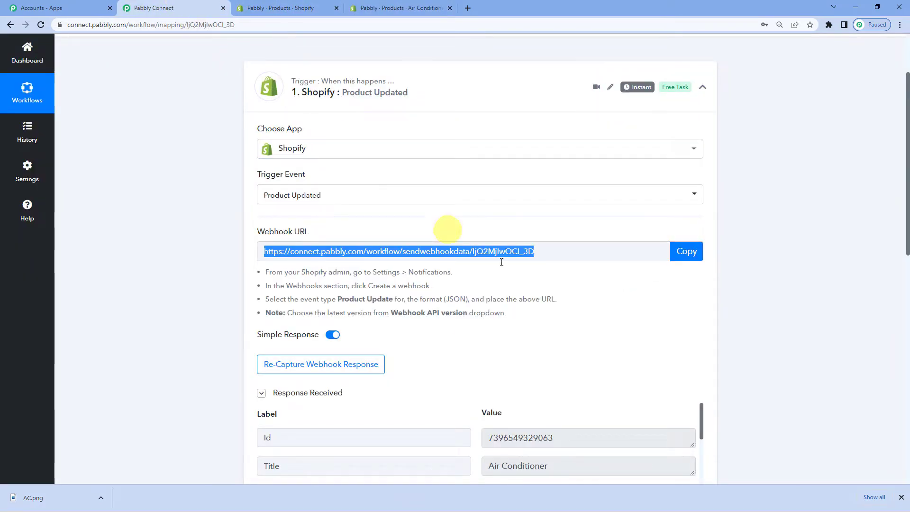
pyautogui.scroll(-3, 545, 303)
pyautogui.scroll(-3, 545, 302)
pyautogui.scroll(-2, 483, 225)
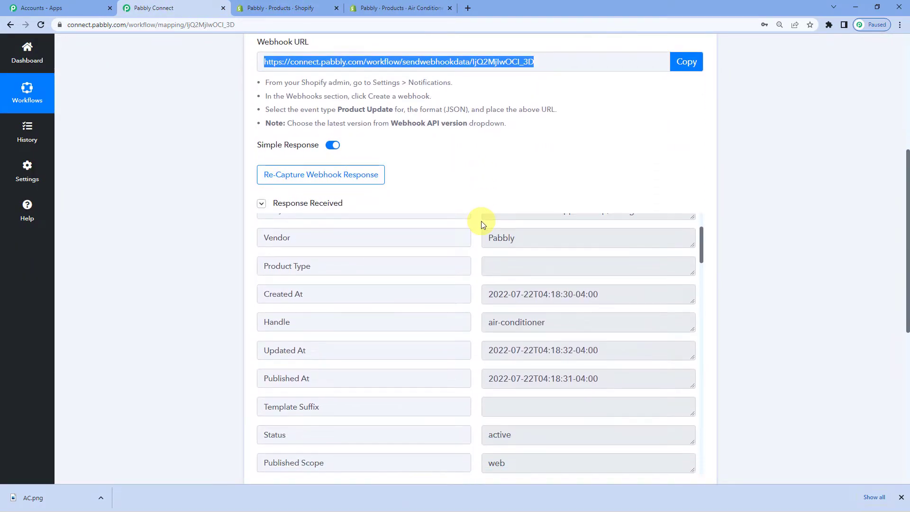
pyautogui.scroll(2, 539, 332)
pyautogui.scroll(-2, 533, 207)
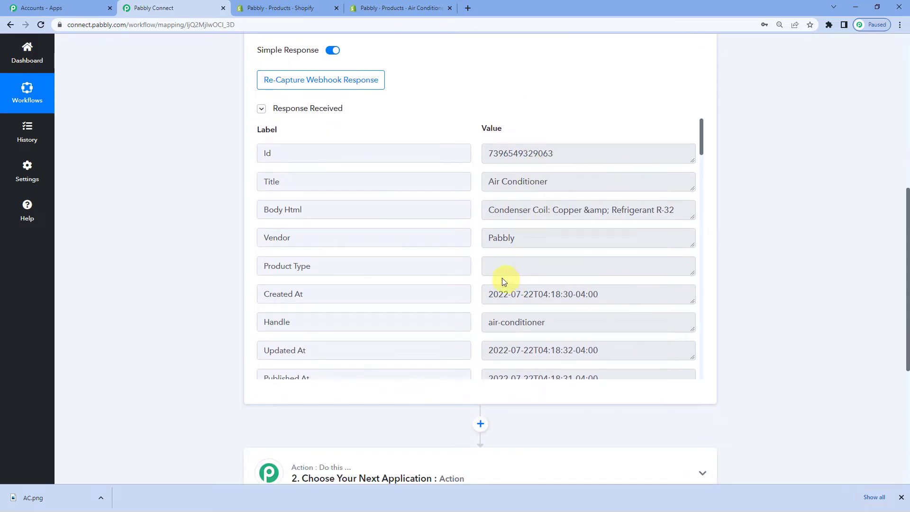
pyautogui.scroll(1, 502, 259)
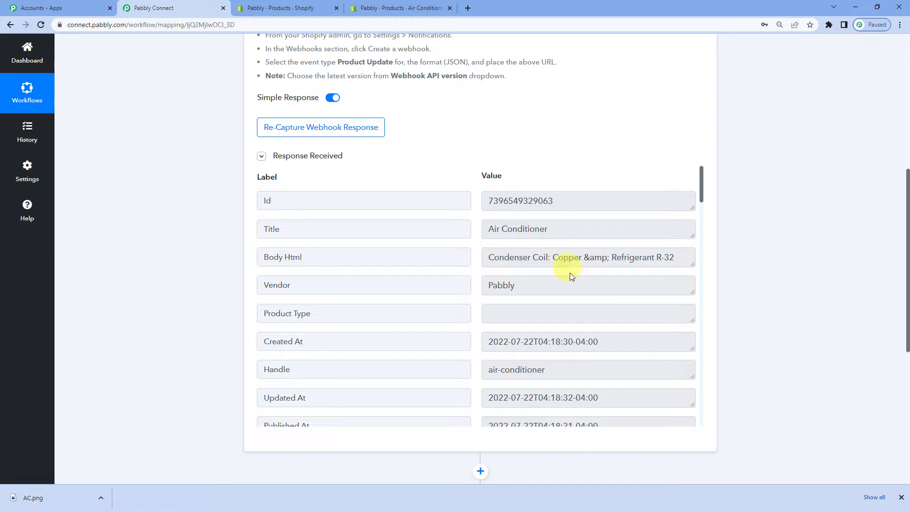
pyautogui.scroll(-6, 571, 273)
pyautogui.scroll(-2, 578, 288)
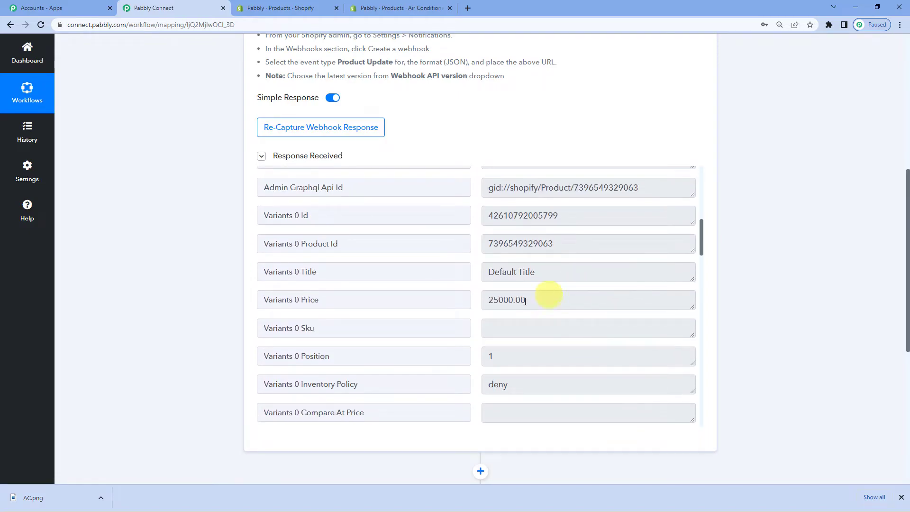
pyautogui.scroll(-12, 526, 296)
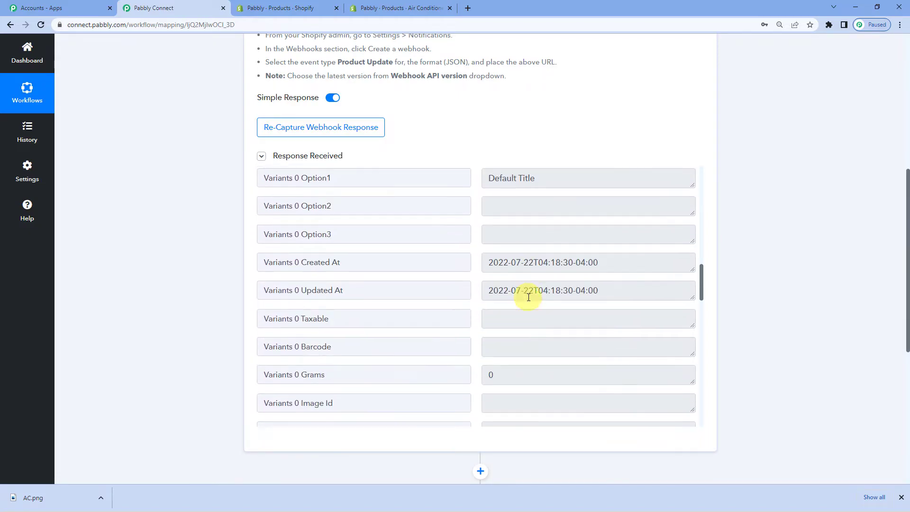
pyautogui.click(441, 376)
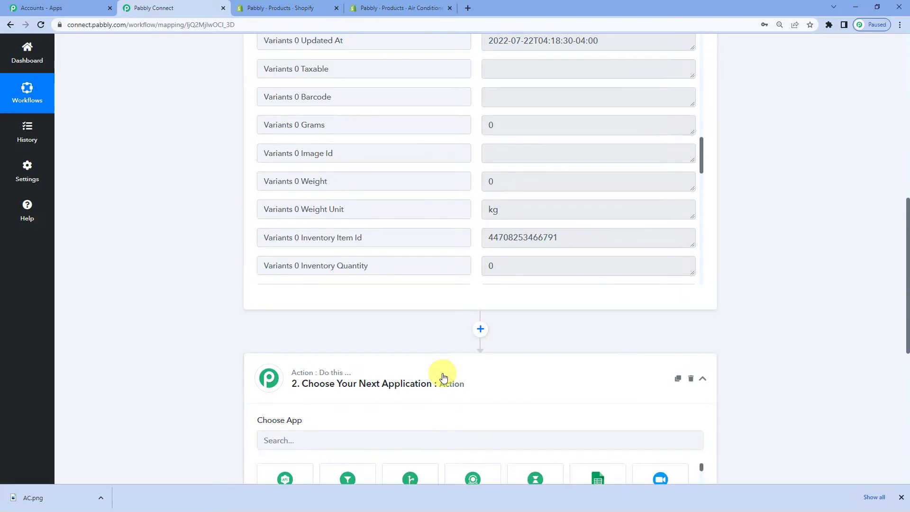
# Step: Set the action to Google Sheets' Add New Row event and bring up the account connection panel
pyautogui.click(331, 341)
pyautogui.write('goog')
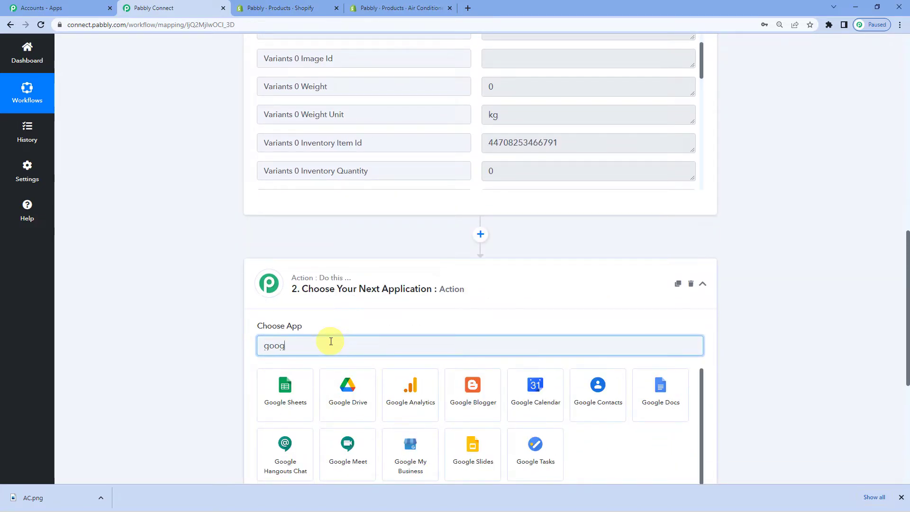
pyautogui.click(297, 379)
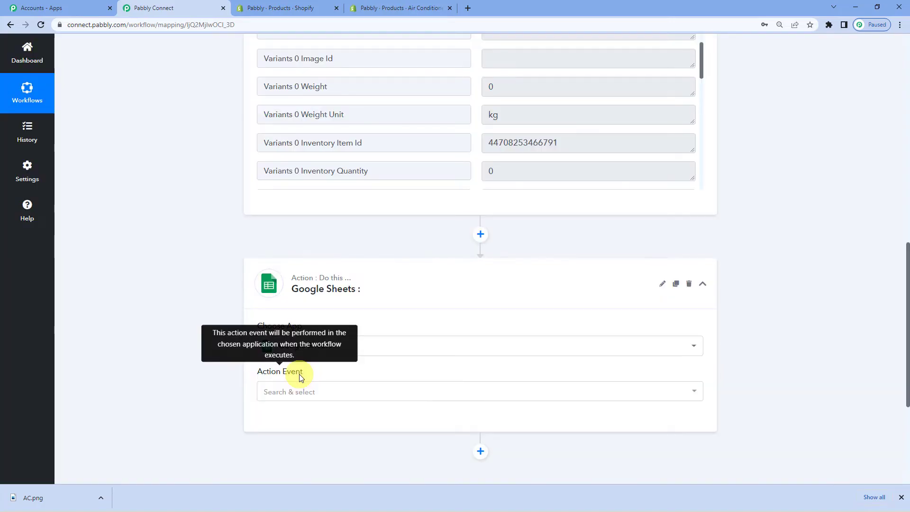
pyautogui.scroll(-1, 299, 361)
pyautogui.click(305, 345)
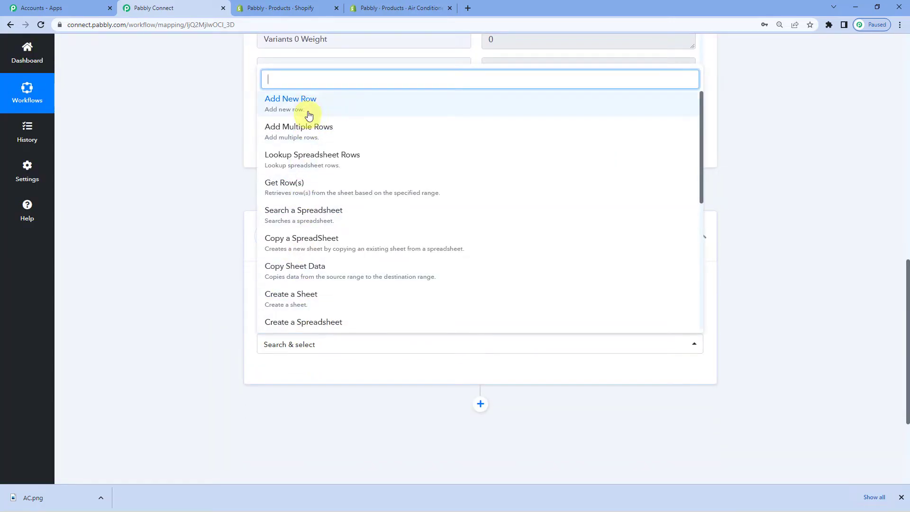
pyautogui.click(311, 107)
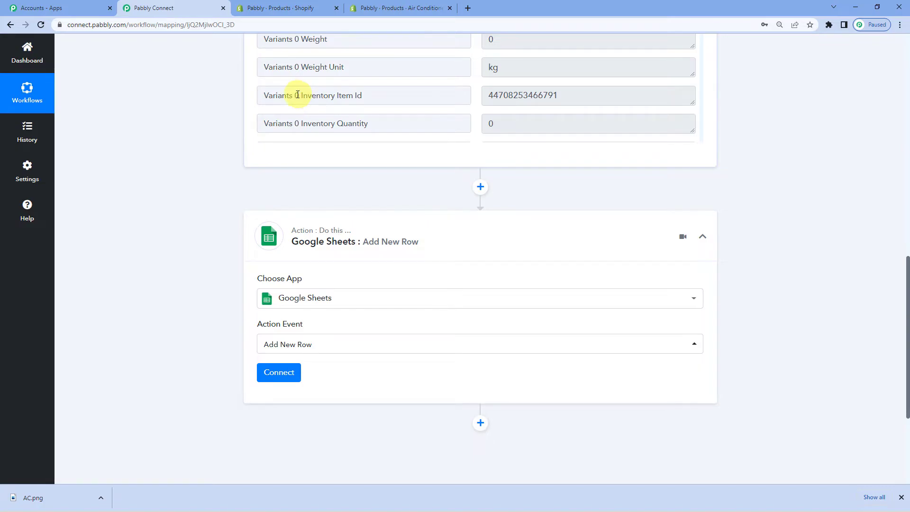
pyautogui.click(293, 373)
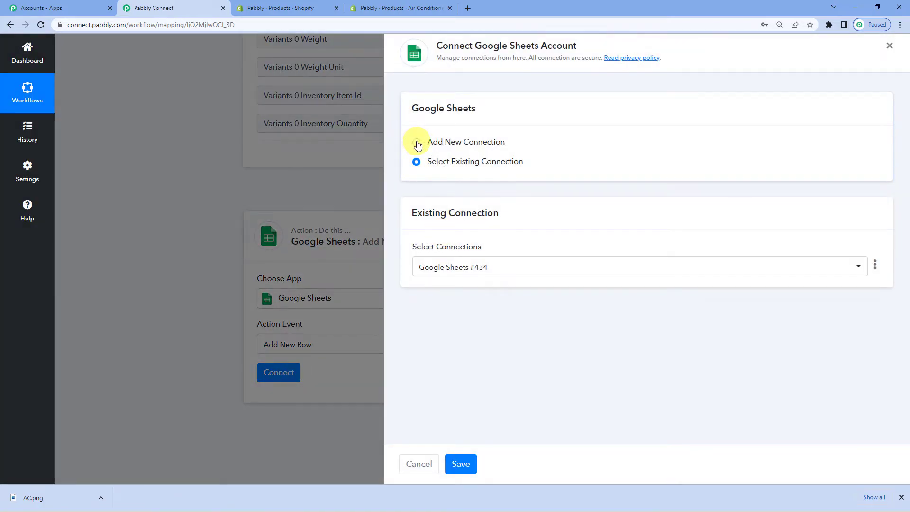
# Step: Authorize a new Google Sheets connection with the chosen Google account and dismiss the success message
pyautogui.click(417, 143)
pyautogui.click(464, 254)
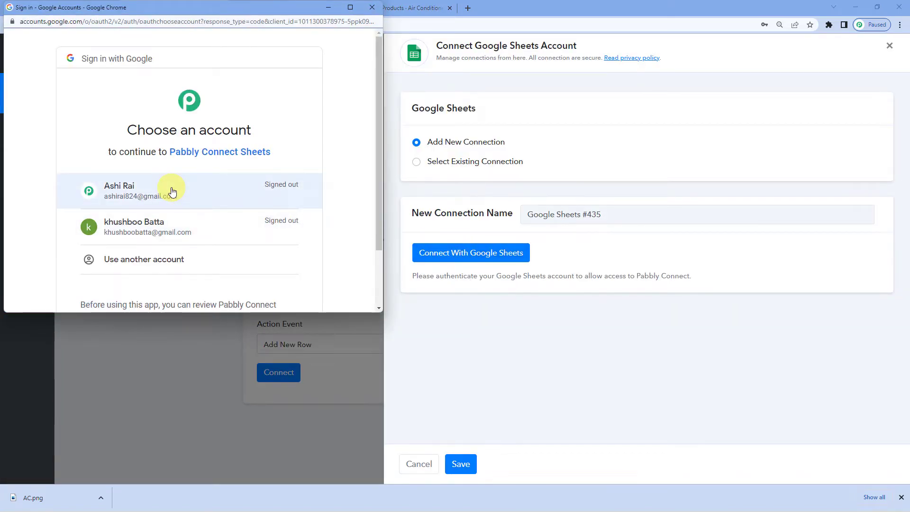
pyautogui.click(172, 192)
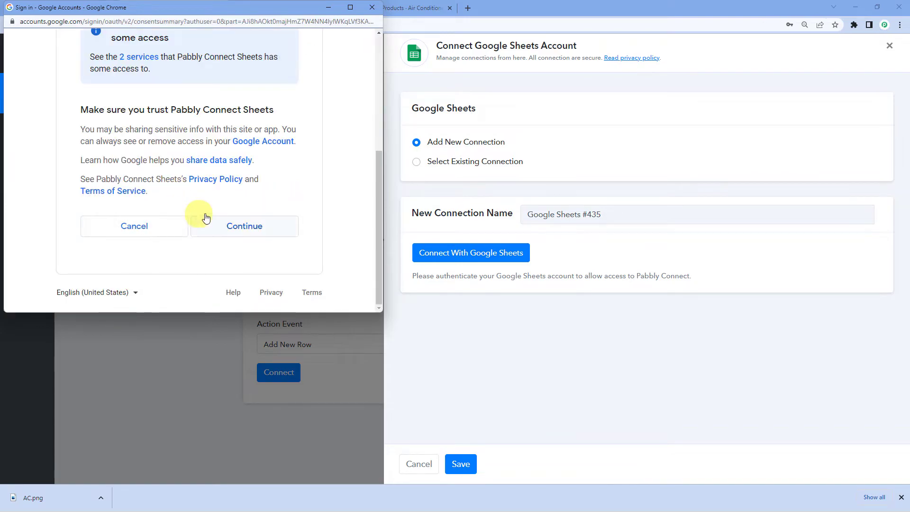
pyautogui.click(237, 223)
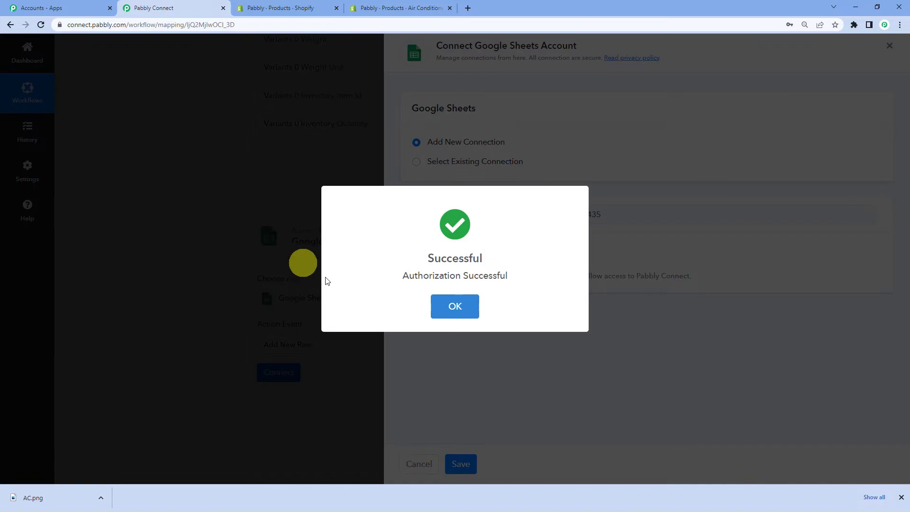
pyautogui.click(454, 317)
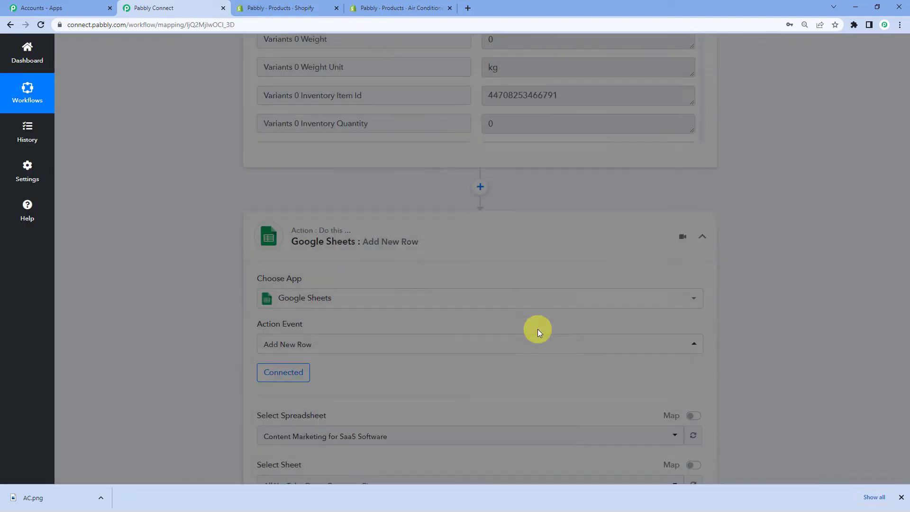
pyautogui.scroll(-3, 397, 274)
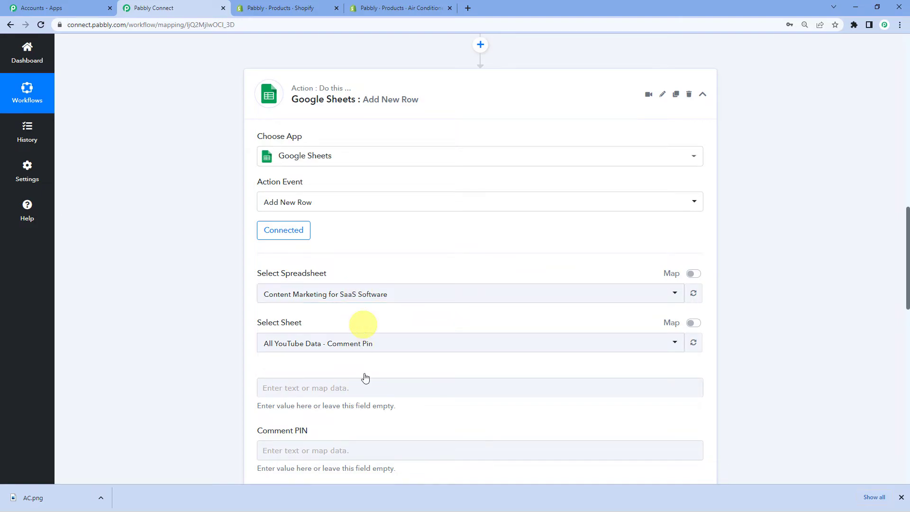
pyautogui.moveTo(365, 511)
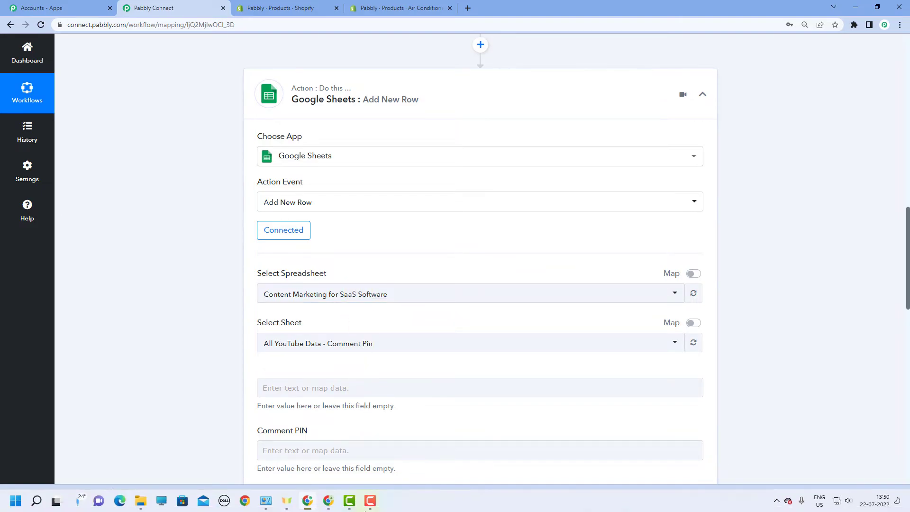
pyautogui.click(326, 506)
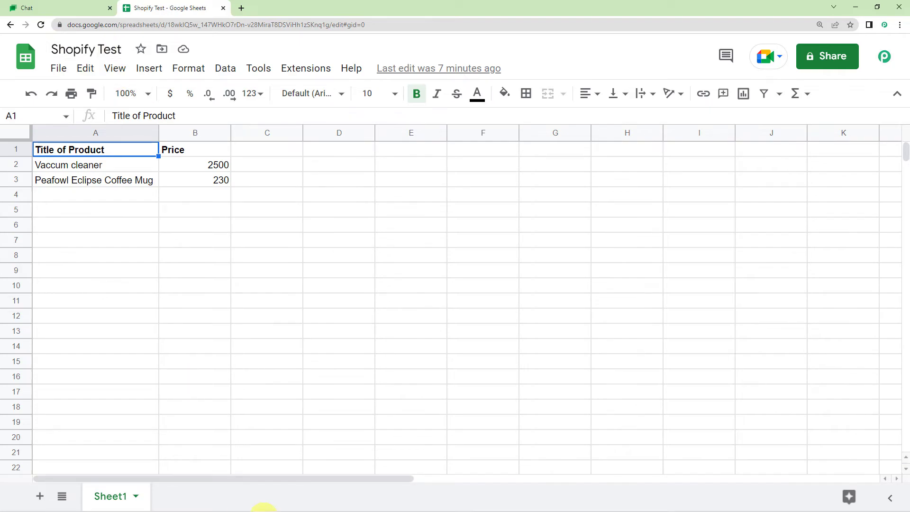
pyautogui.click(310, 502)
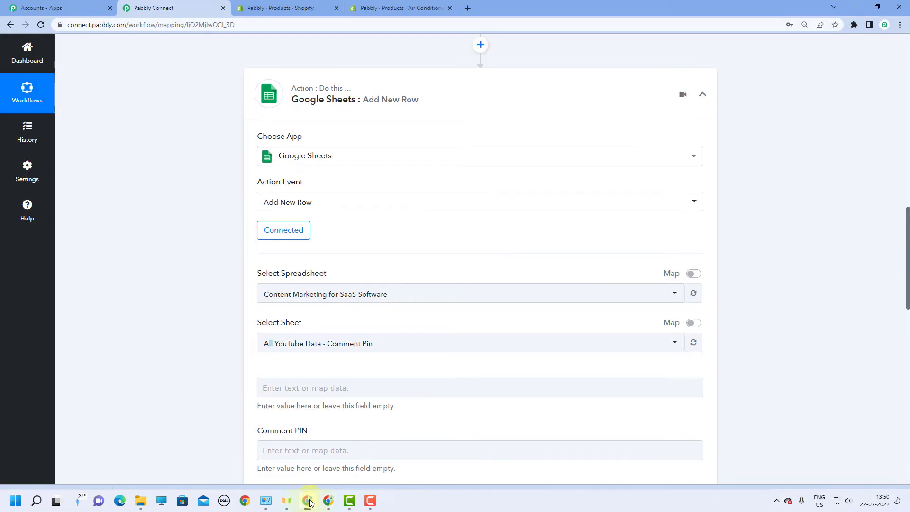
# Step: Target the Shopify Test spreadsheet and map the Shopify Title into Title Of Product
pyautogui.click(350, 294)
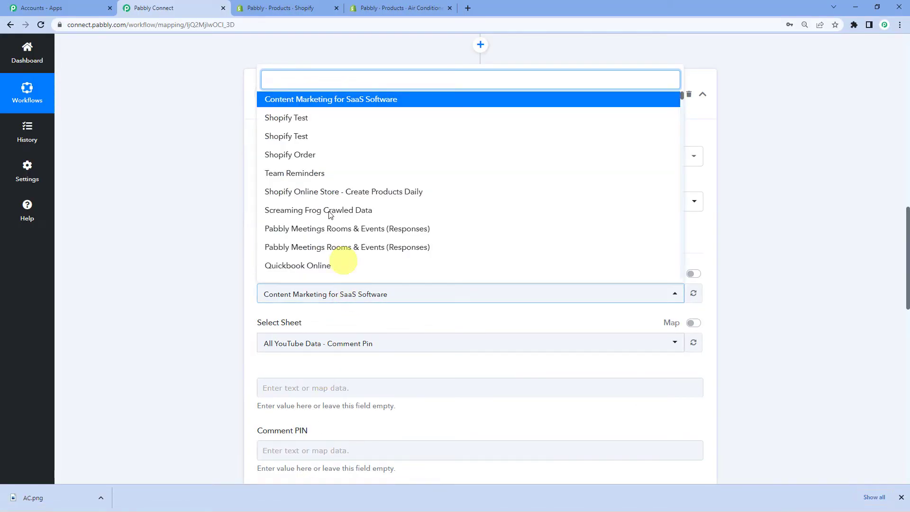
pyautogui.click(318, 125)
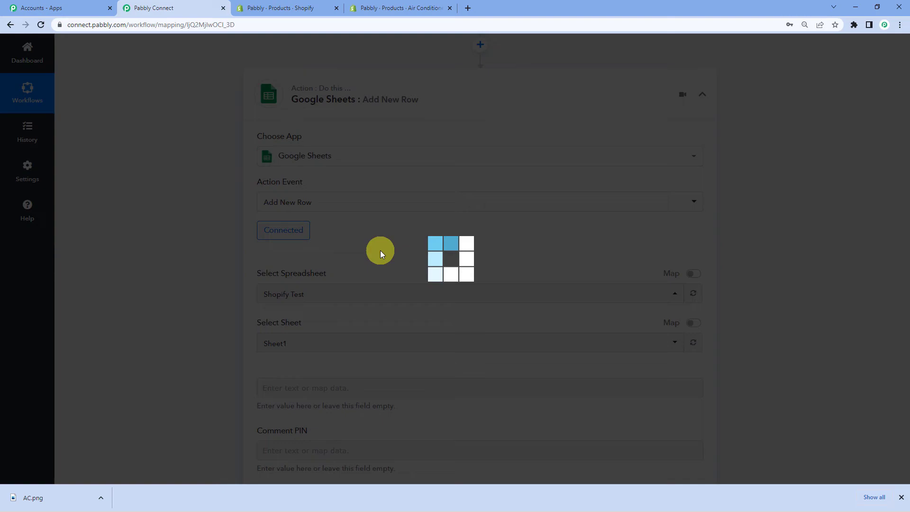
pyautogui.scroll(-4, 380, 251)
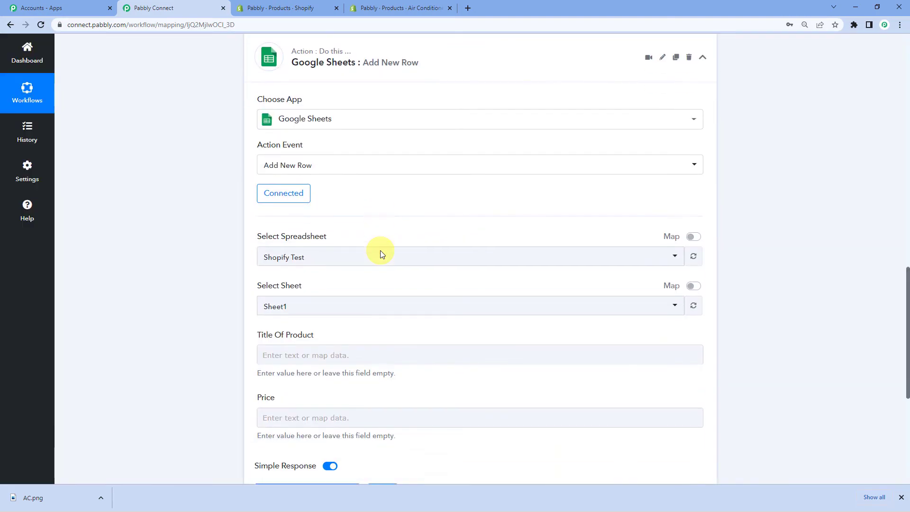
pyautogui.click(325, 208)
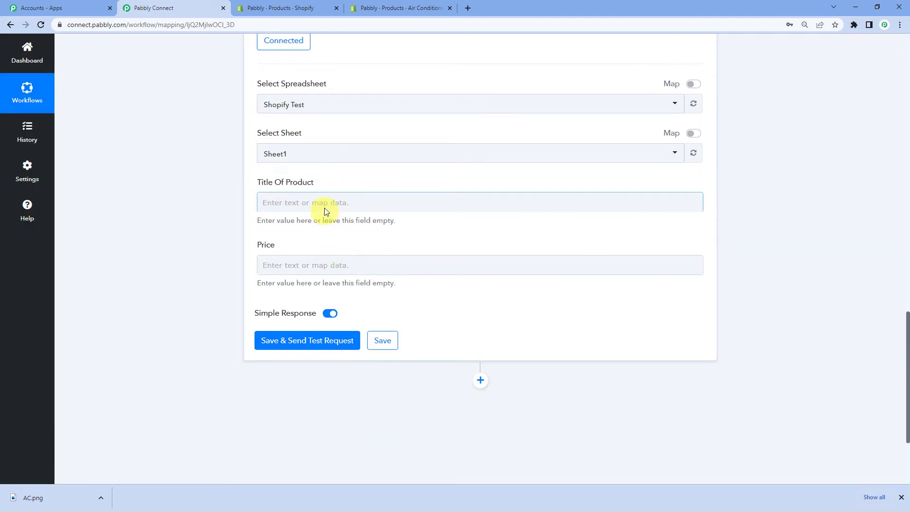
pyautogui.click(324, 203)
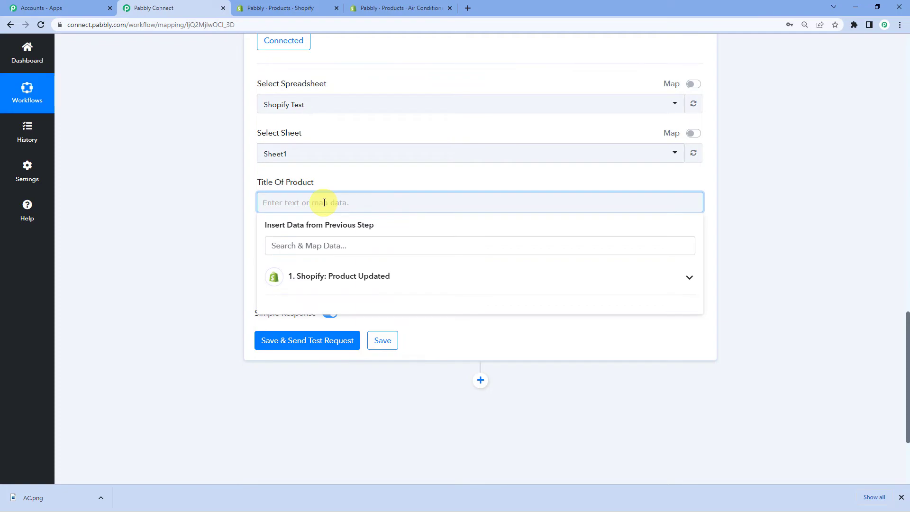
pyautogui.click(349, 284)
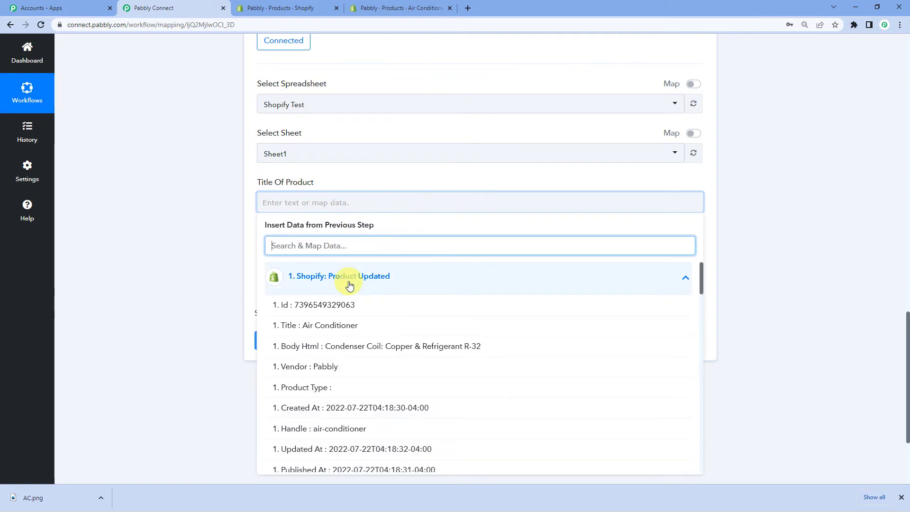
pyautogui.click(353, 326)
pyautogui.click(233, 221)
# Step: Map the Shopify Variants 0 Price into the Price field
pyautogui.scroll(-2, 341, 227)
pyautogui.click(329, 181)
pyautogui.click(352, 257)
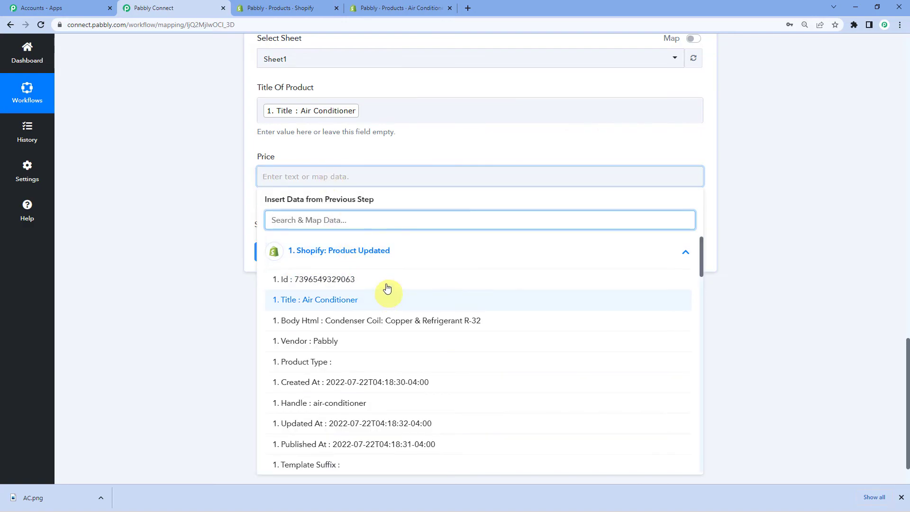
pyautogui.scroll(-2, 385, 321)
pyautogui.scroll(-6, 385, 321)
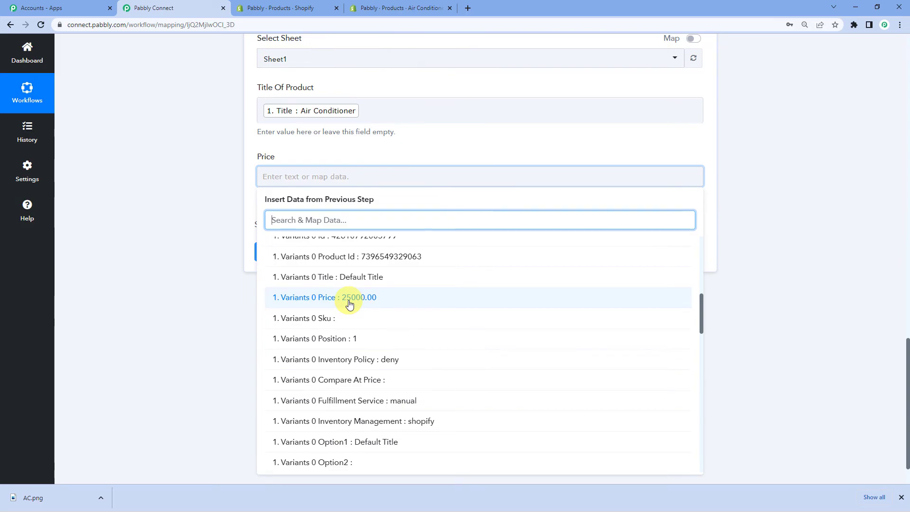
pyautogui.click(349, 304)
pyautogui.click(218, 264)
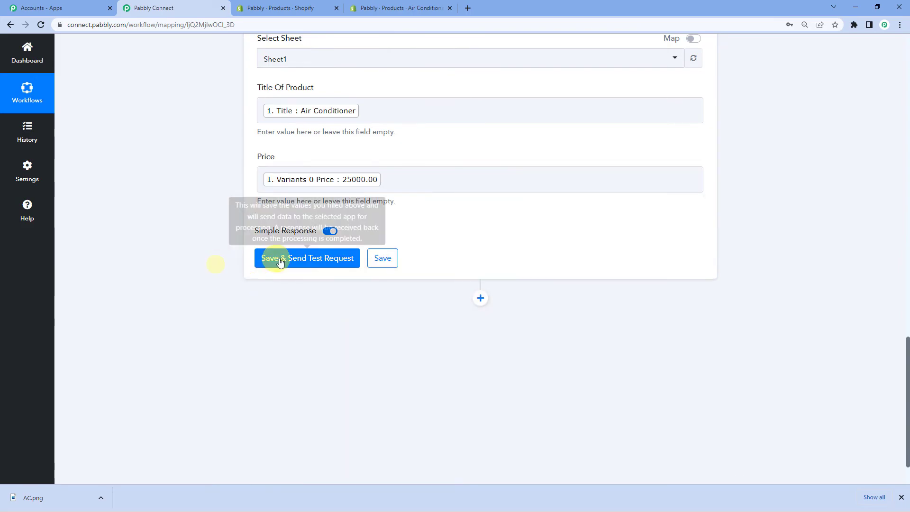
# Step: Save the Add New Row step and send a test request that writes one row to Sheet1!A4:B4
pyautogui.click(292, 262)
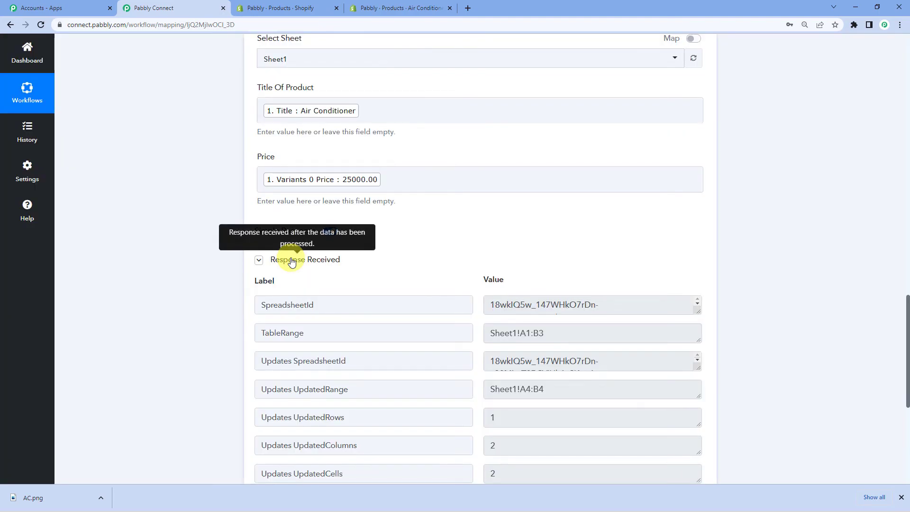
pyautogui.scroll(-1, 357, 279)
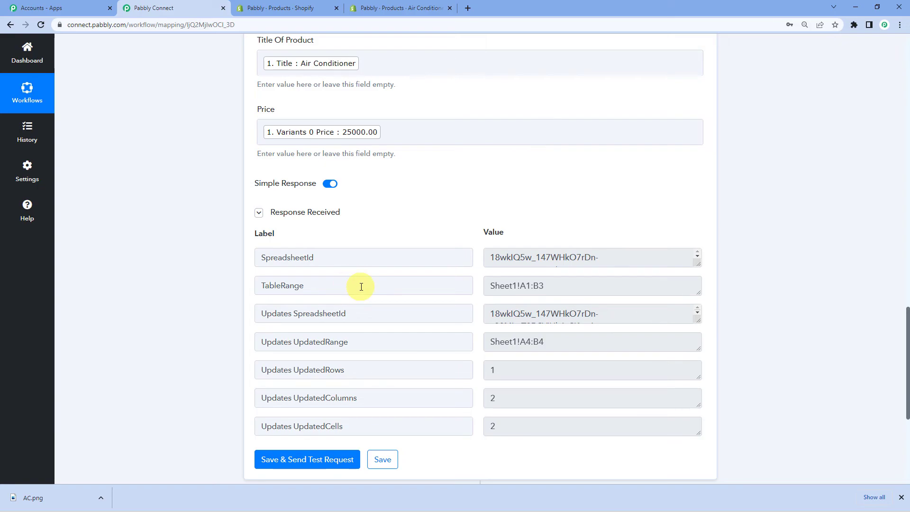
# Step: Confirm row 4 of Shopify Test holds Air Conditioner at 25000, then go back to the workflow
pyautogui.moveTo(330, 501)
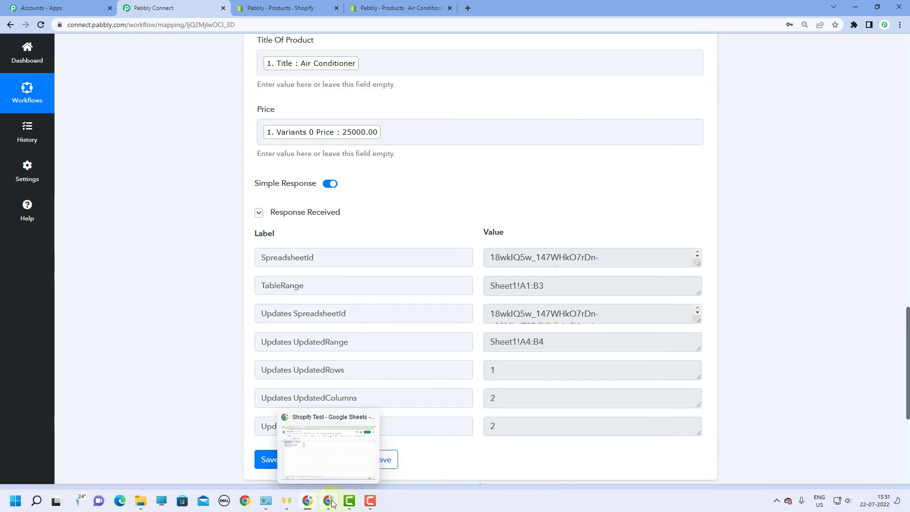
pyautogui.click(322, 461)
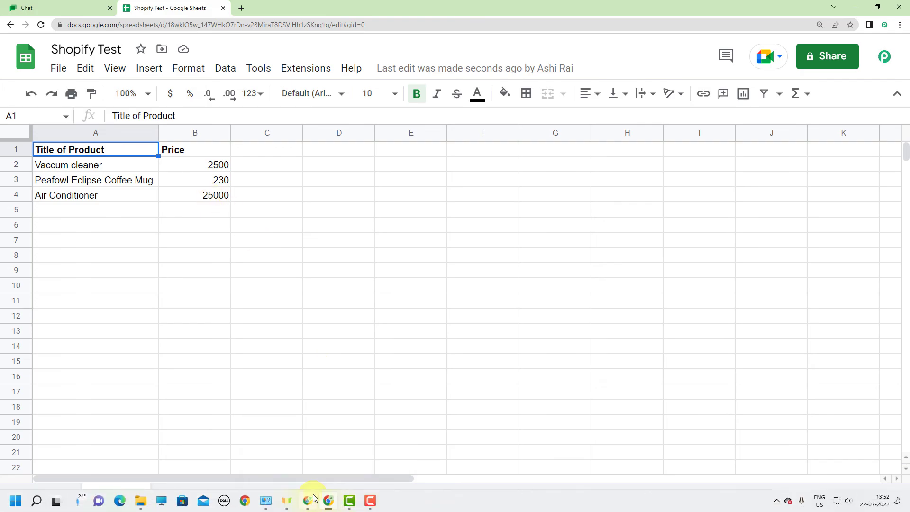
pyautogui.click(313, 496)
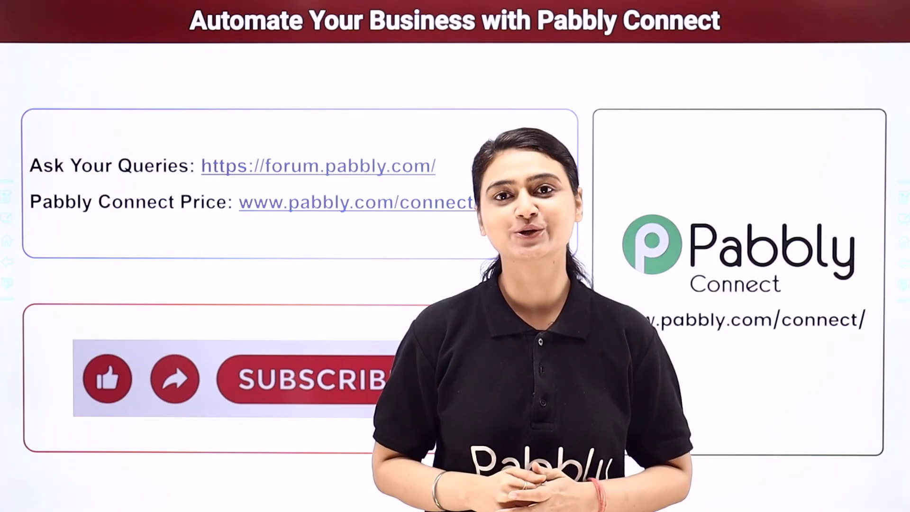